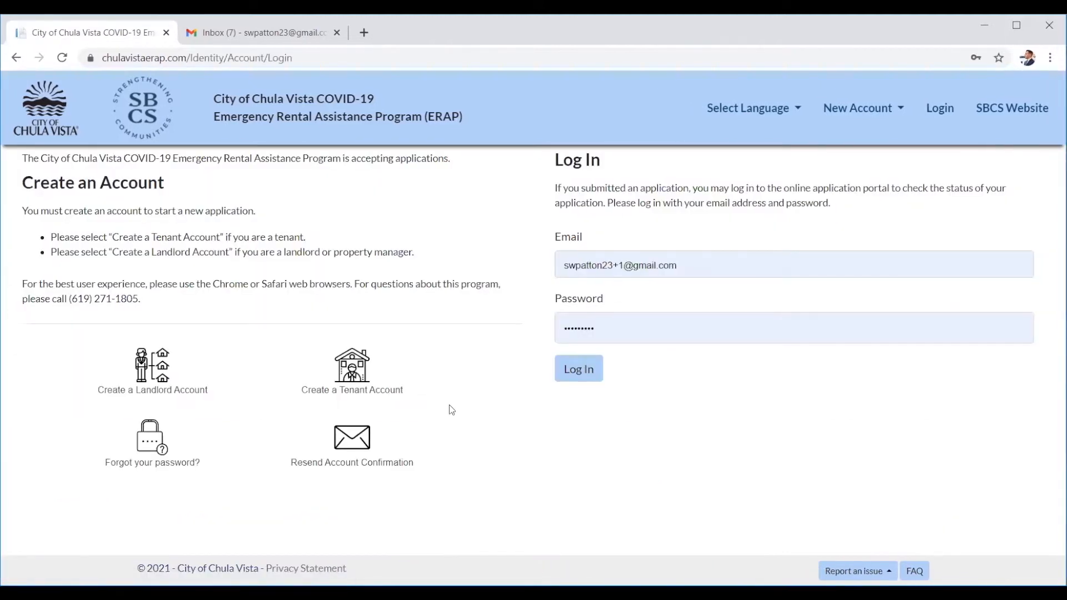
Start a landlord account with the landlord's first and last name and company 'landlord in'.
left_click(177, 384)
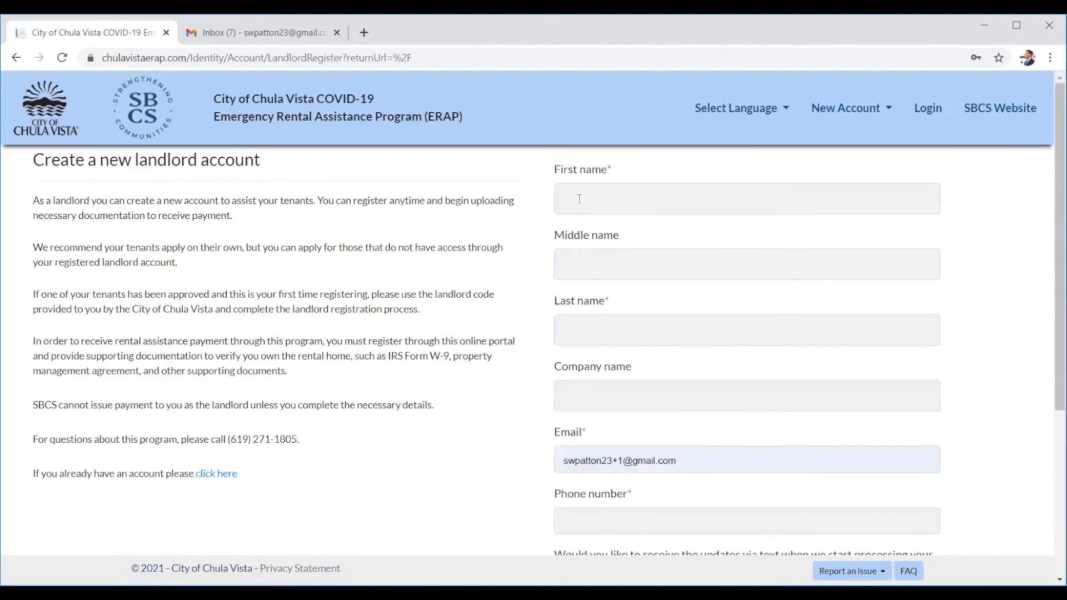
left_click(579, 199)
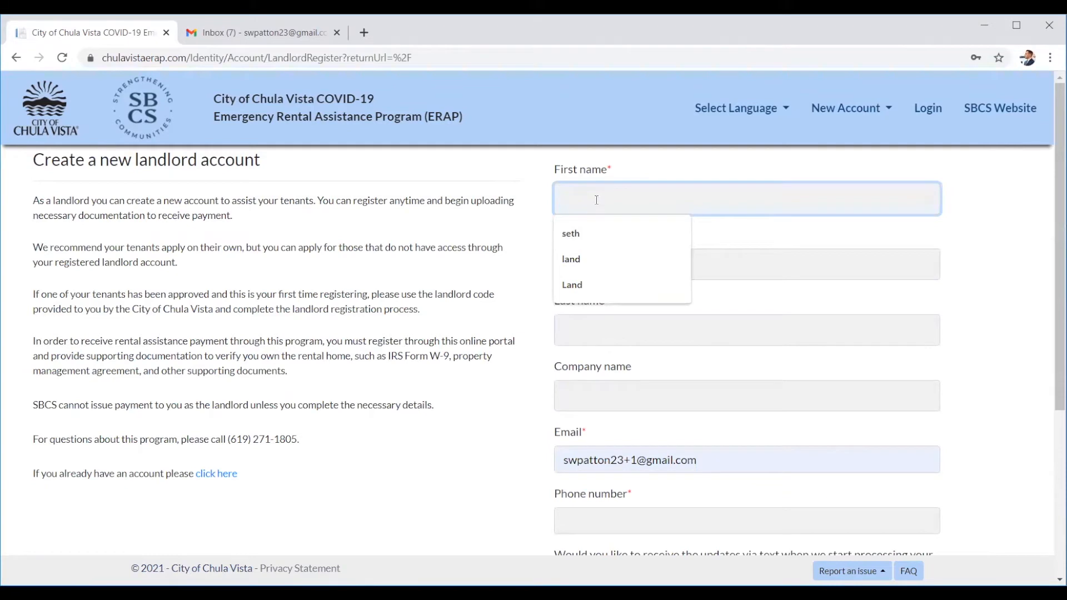
type("land")
key("Tab")
key("Tab")
type("lord")
key("Tab")
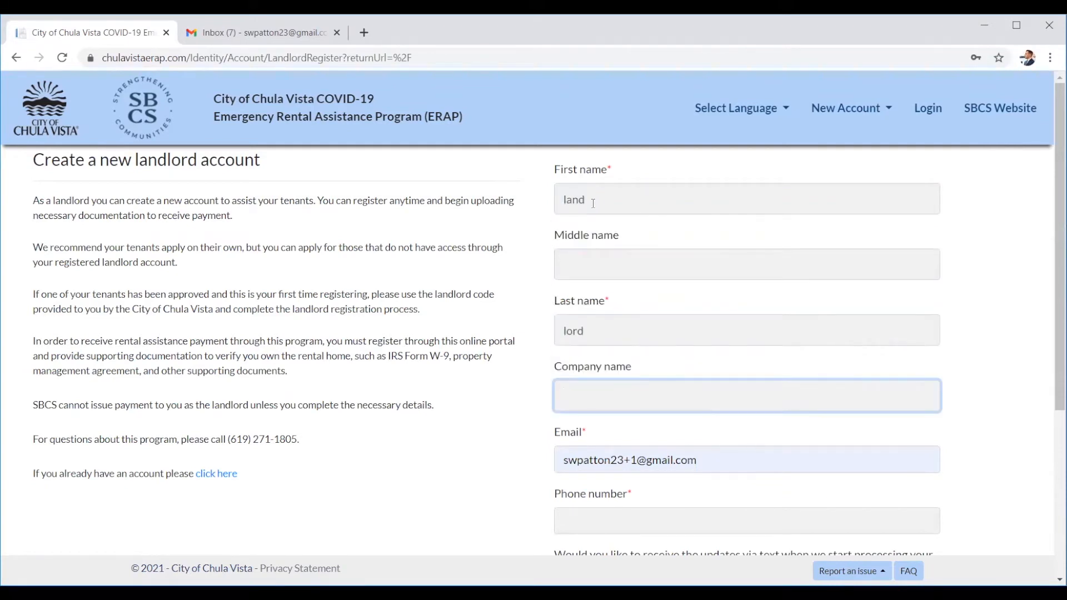
type("landlord in")
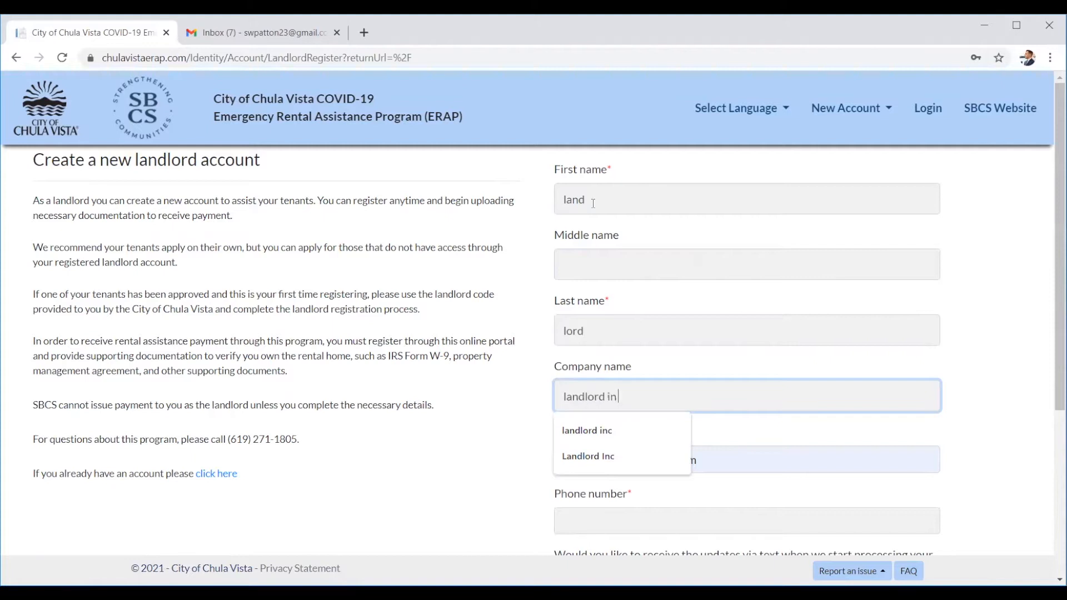
key("Tab")
Replace the prefilled email with the landlord's new email address and enter their phone number.
left_click(618, 398)
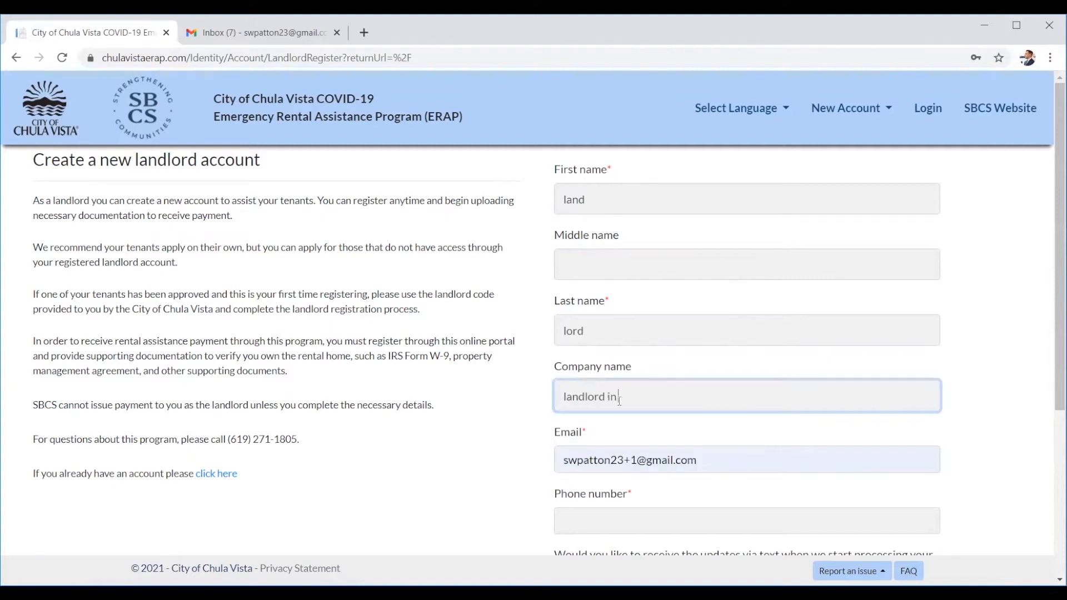
left_click(663, 460)
key("ctrl+a")
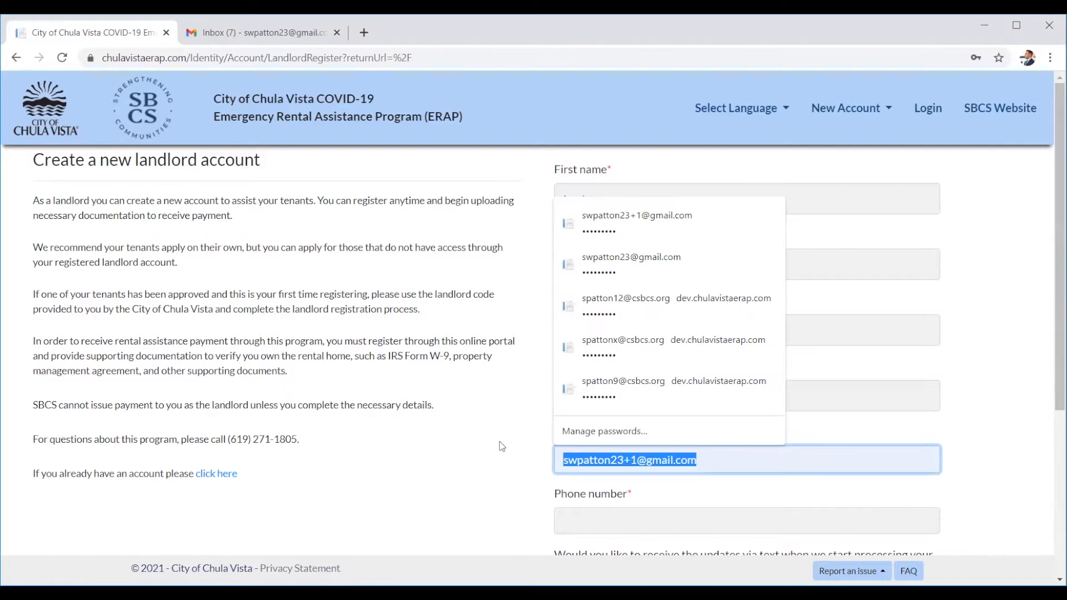
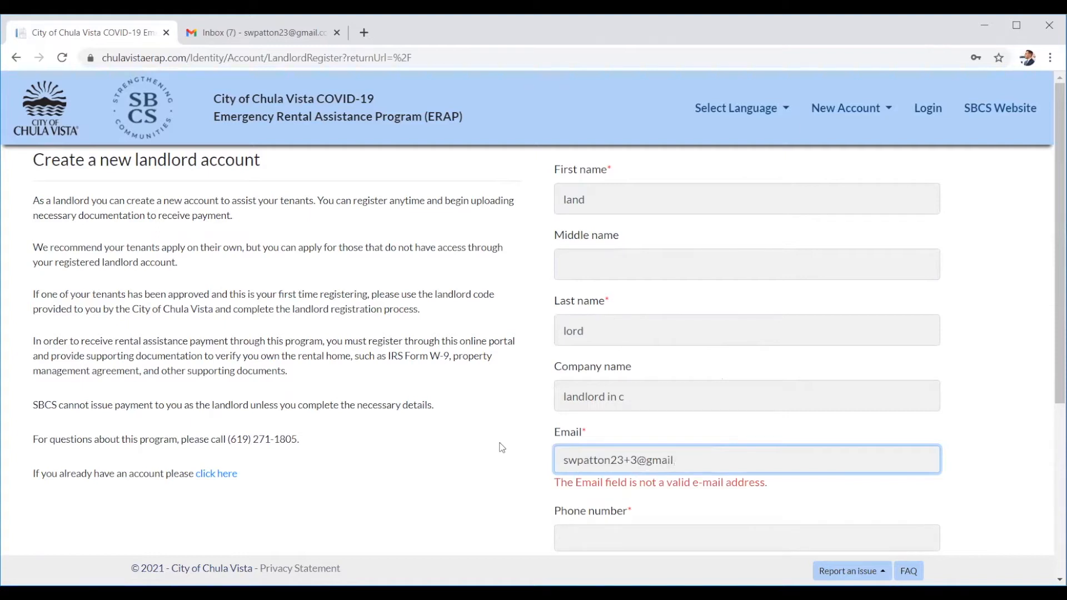
key("Tab")
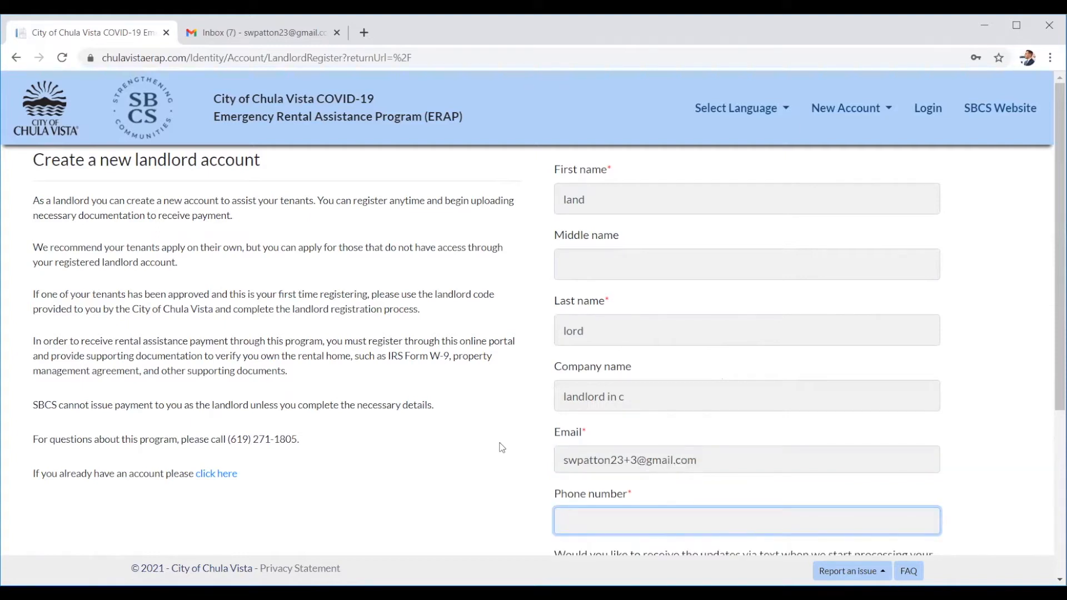
type("555) 222-3333")
scroll(507, 489, "down", 3)
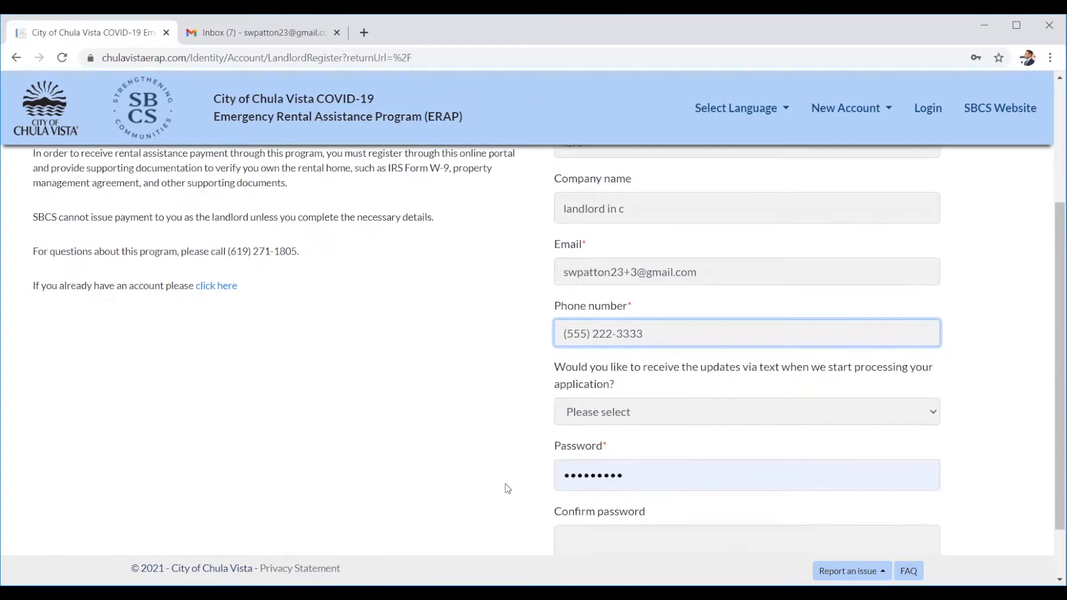
Opt in to text updates by choosing Yes.
scroll(507, 489, "down", 1)
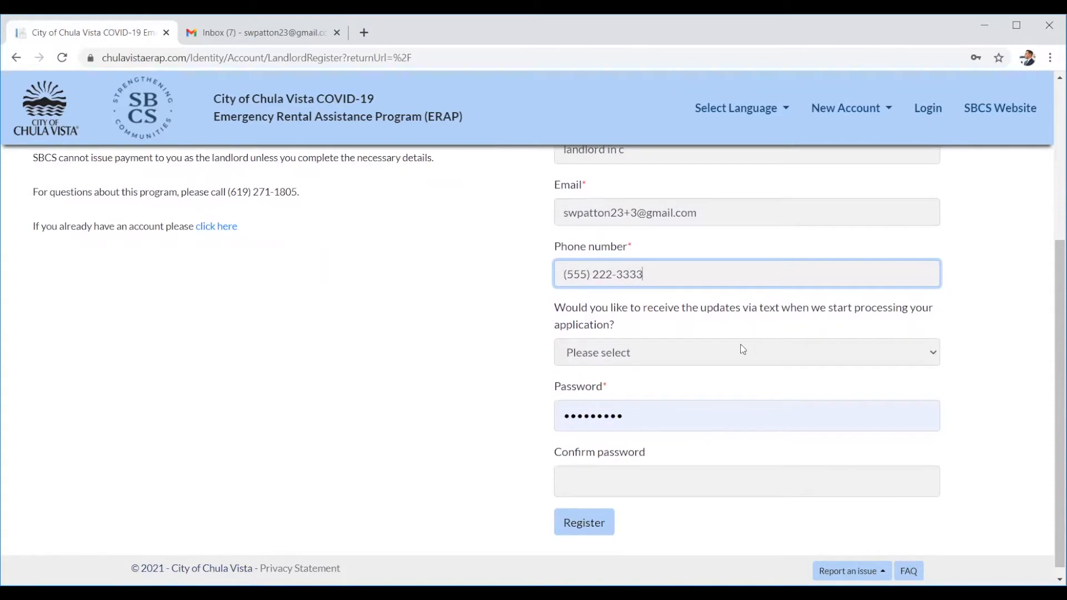
left_click(720, 359)
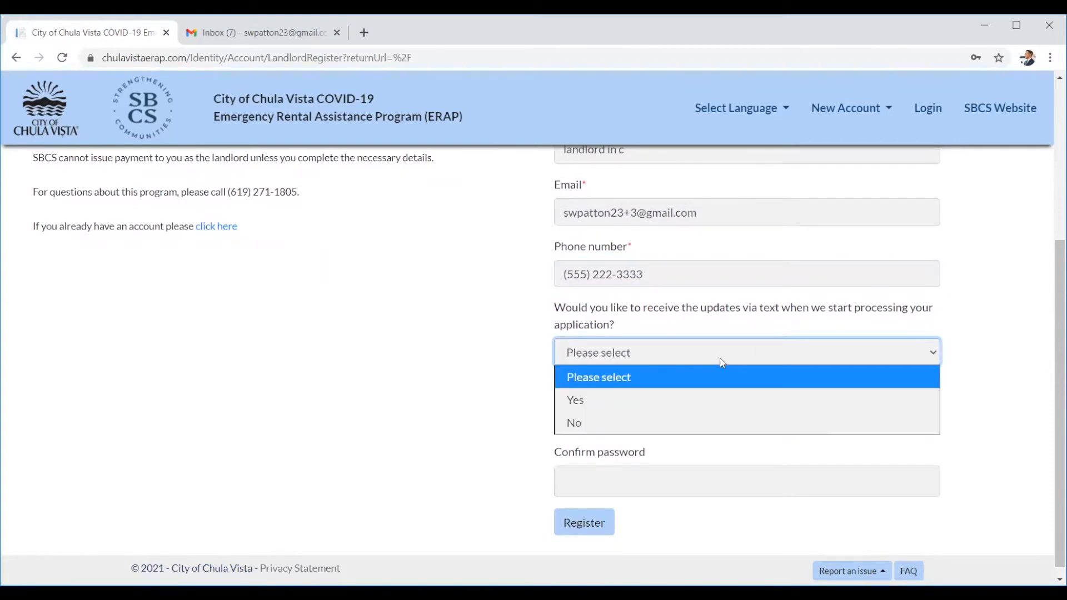
left_click(596, 371)
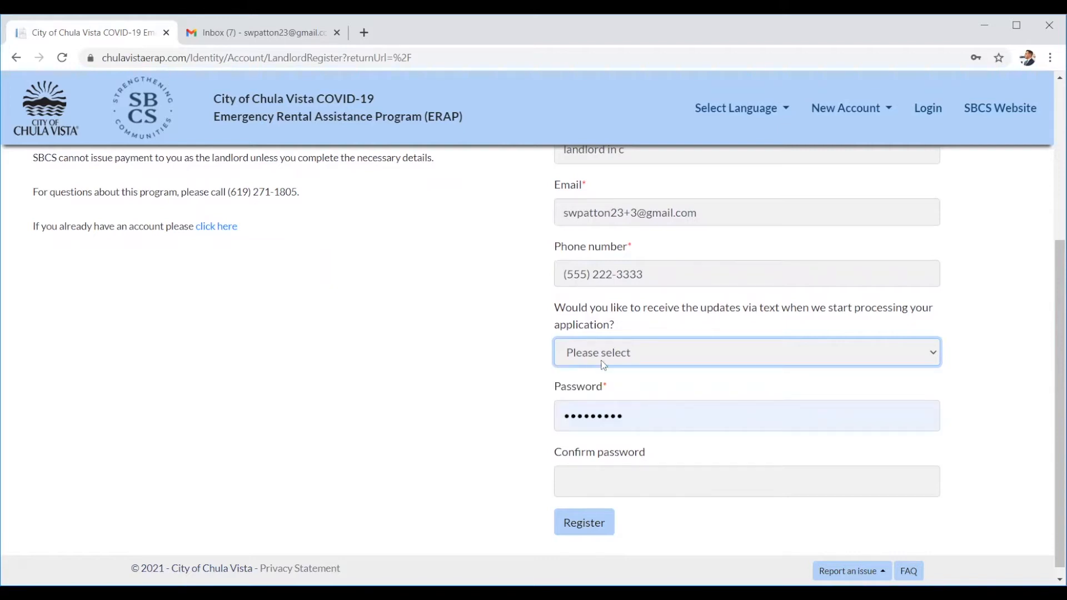
left_click(604, 361)
left_click(581, 399)
Replace the autofilled password with the account password and confirm it.
double_click(622, 414)
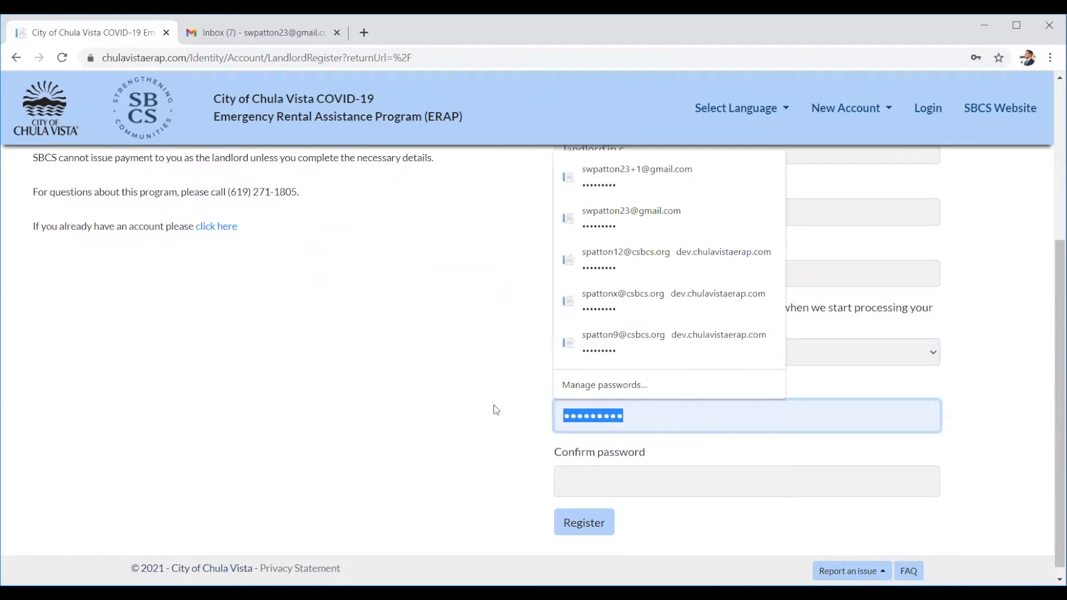
type("•••••")
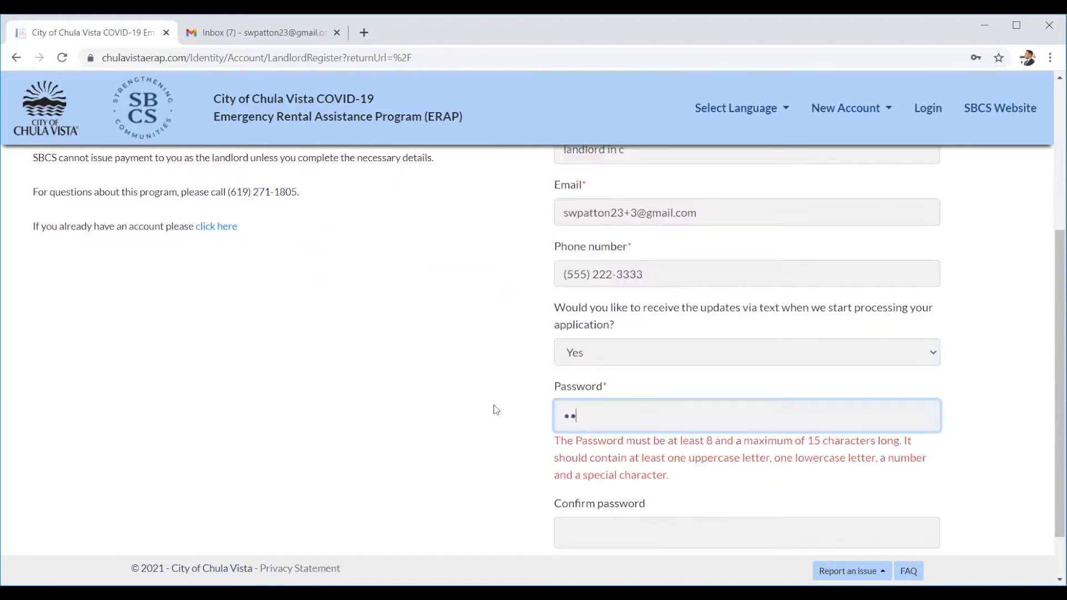
type("•••")
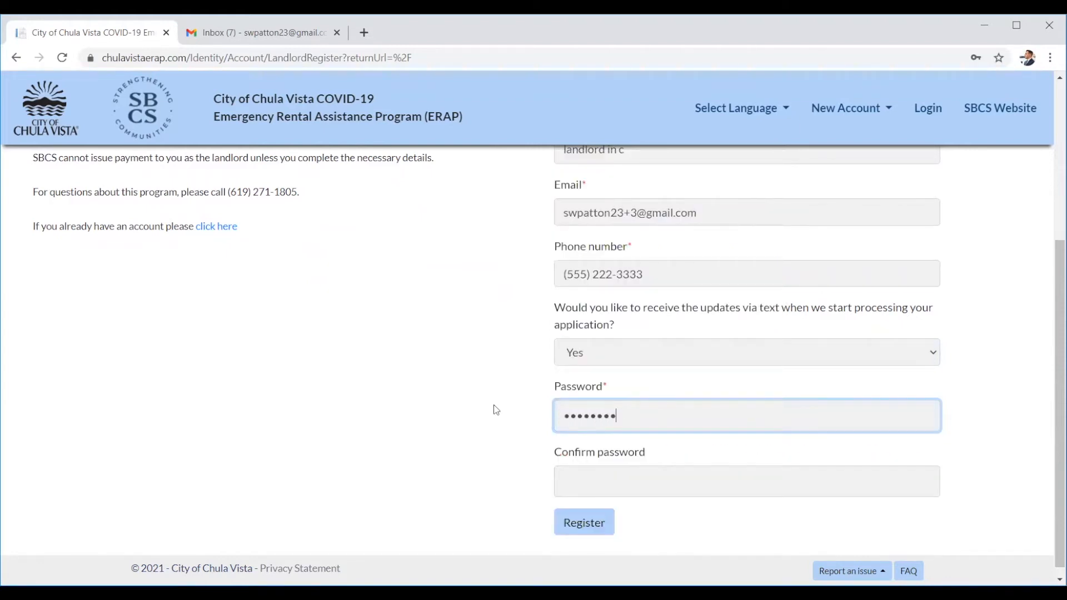
type("•")
left_click(588, 474)
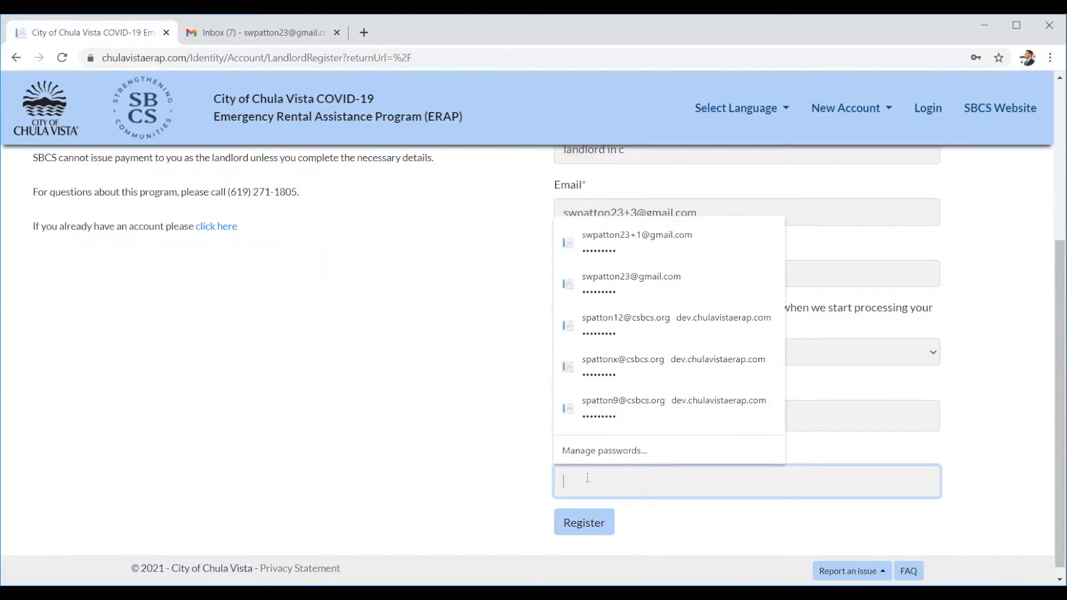
type("•••••")
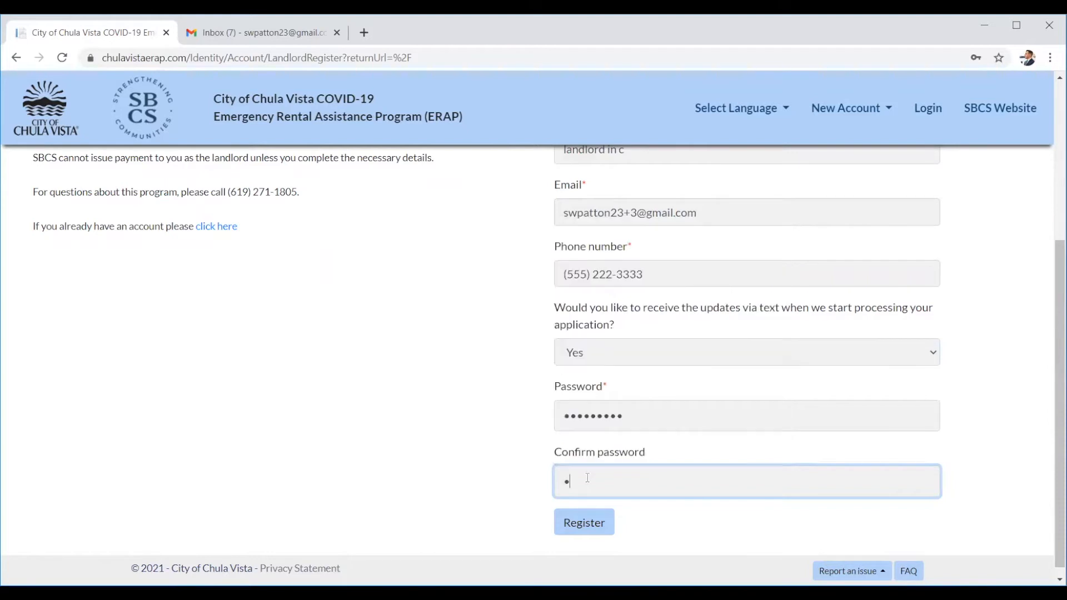
type("•••••")
right_click(591, 528)
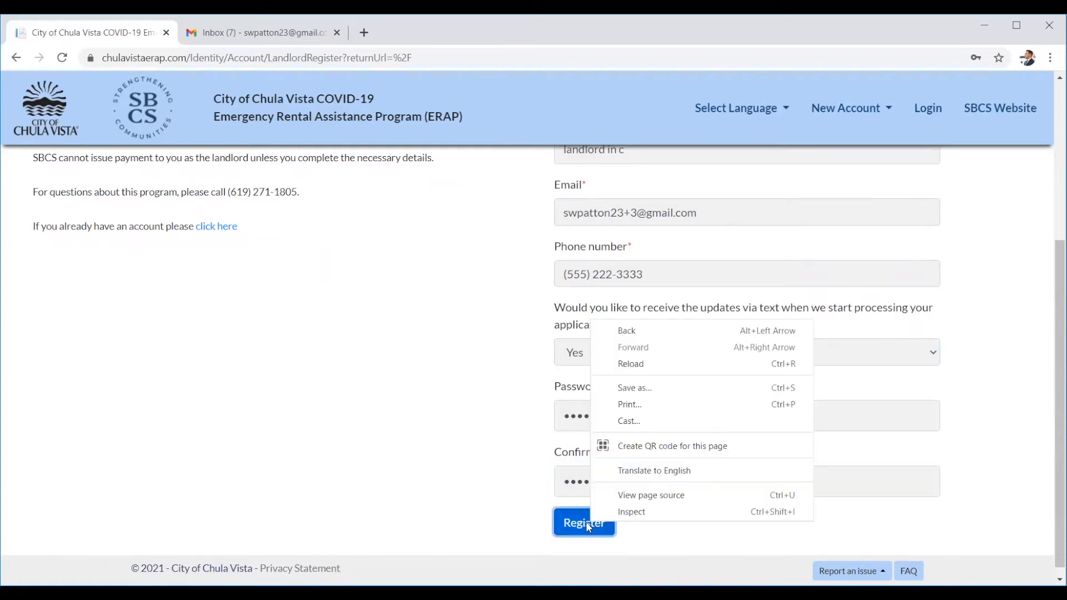
left_click(585, 522)
Register the landlord account and follow the email's confirmation link.
left_click(569, 525)
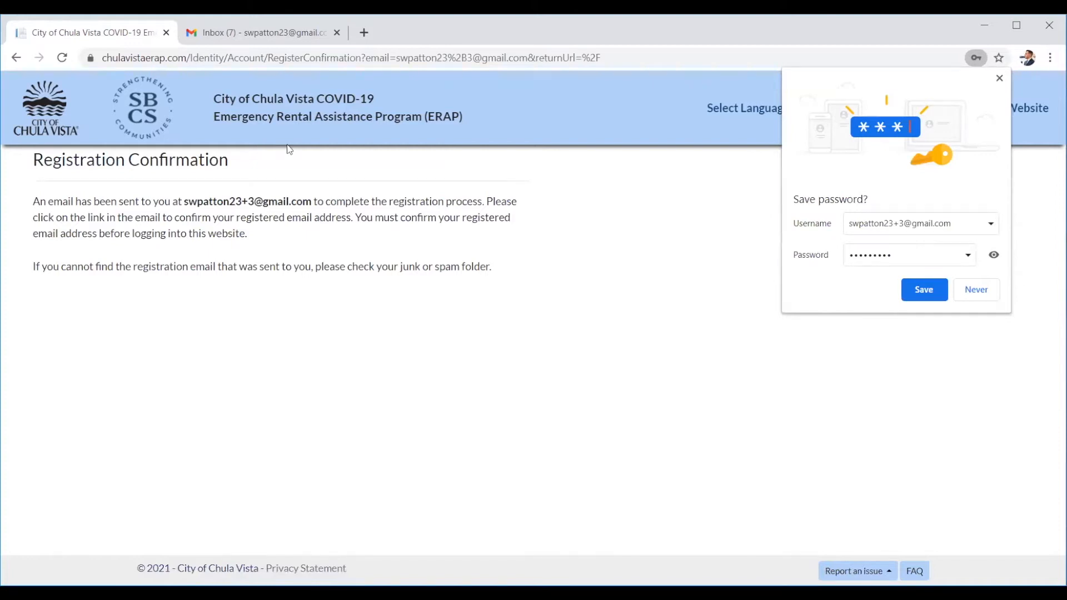
left_click_drag(824, 24, 826, 35)
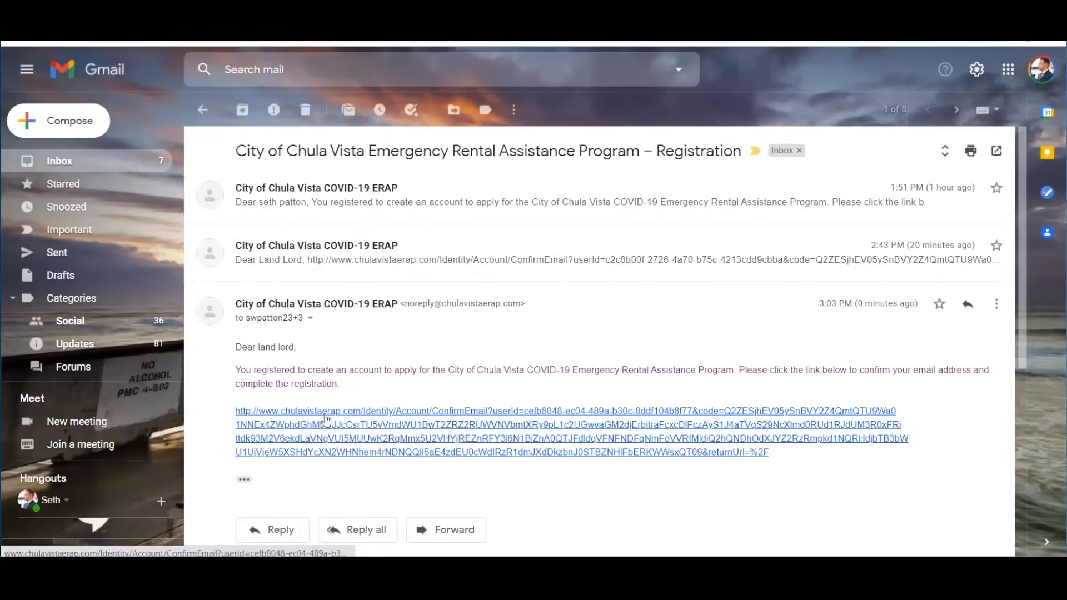
left_click(327, 419)
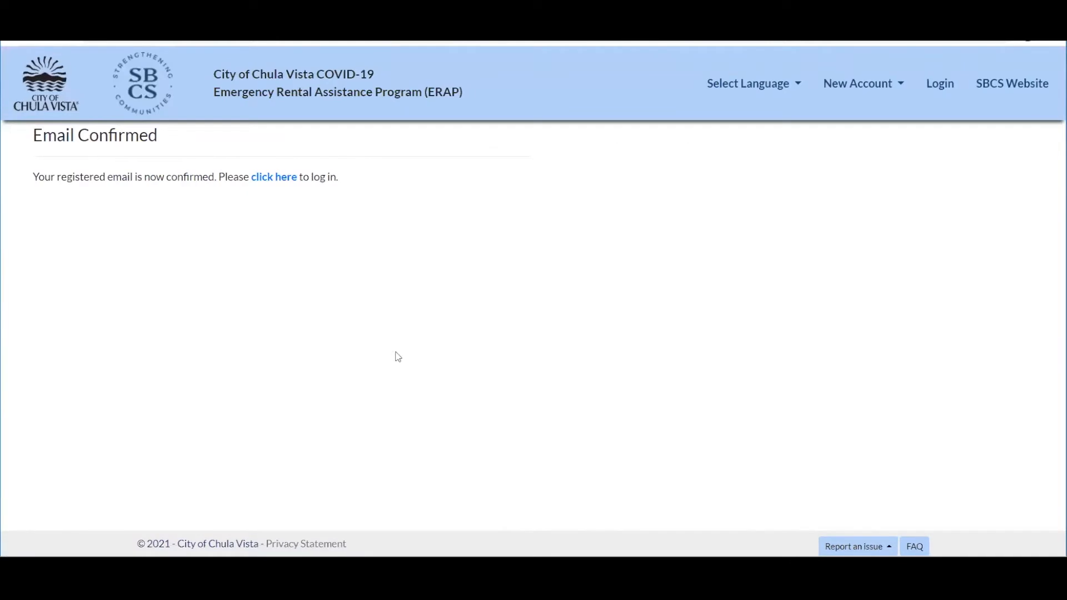
Log in with the new landlord email and password, declining to save the password.
right_click(271, 186)
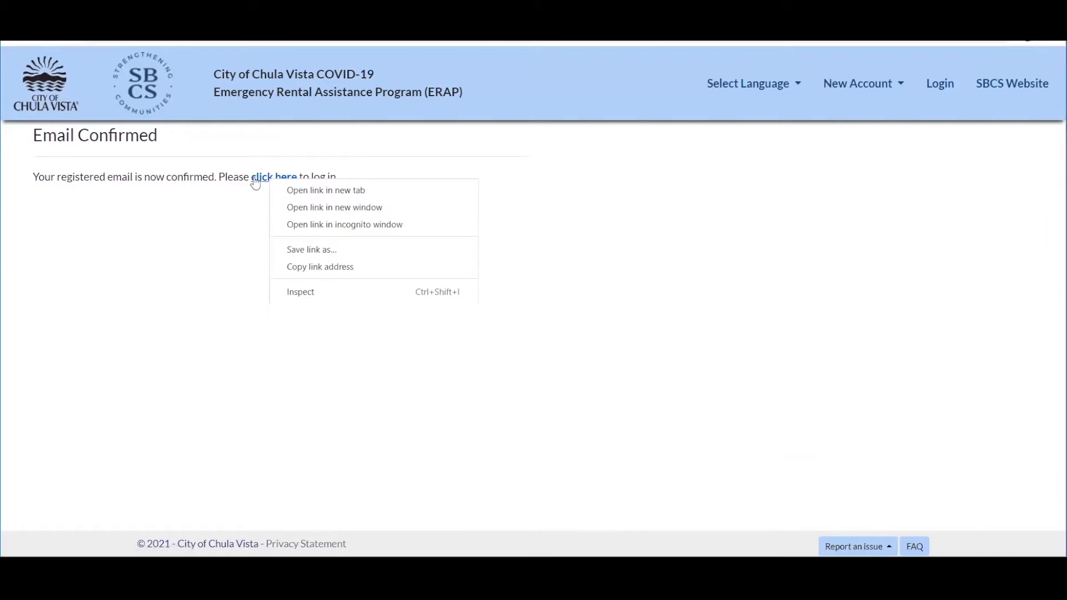
left_click(255, 179)
left_click(576, 237)
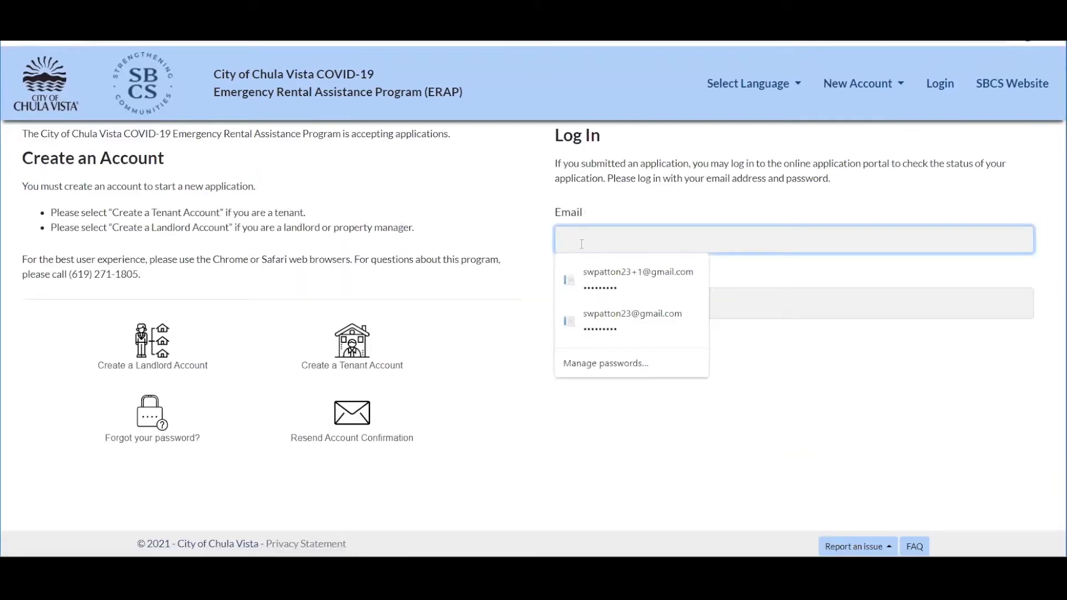
key("Down")
key("Tab")
type("****")
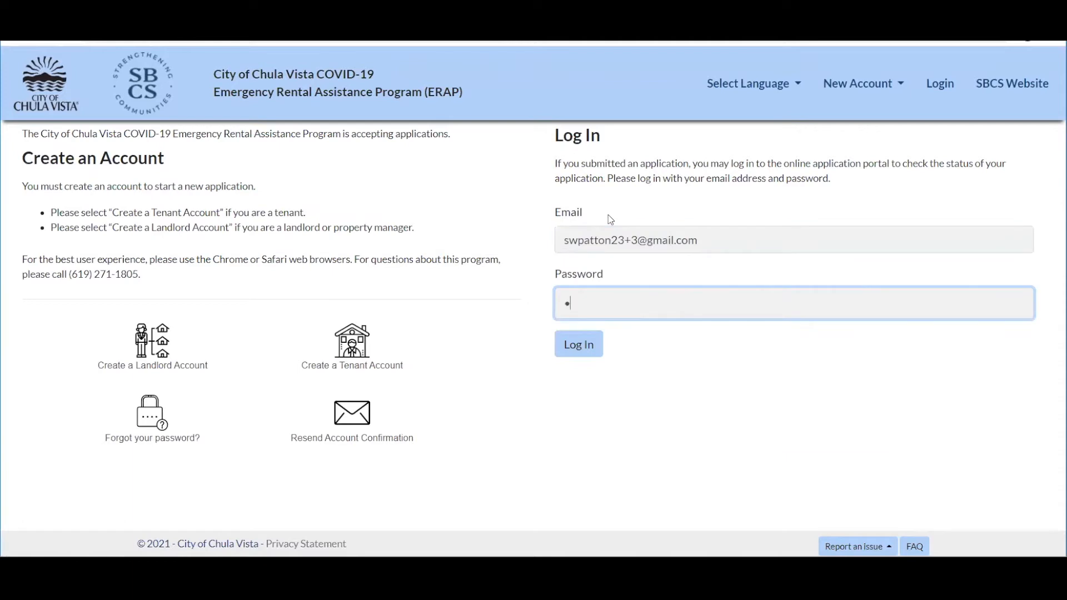
key("BackSpace")
key("BackSpace")
key("BackSpace")
type("********")
left_click(592, 347)
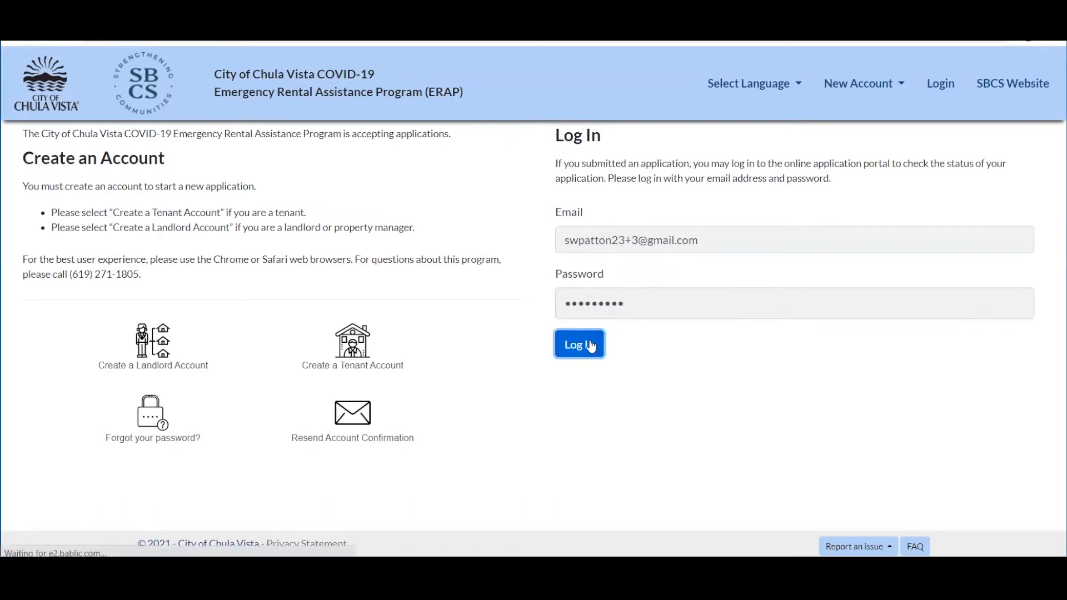
left_click(908, 274)
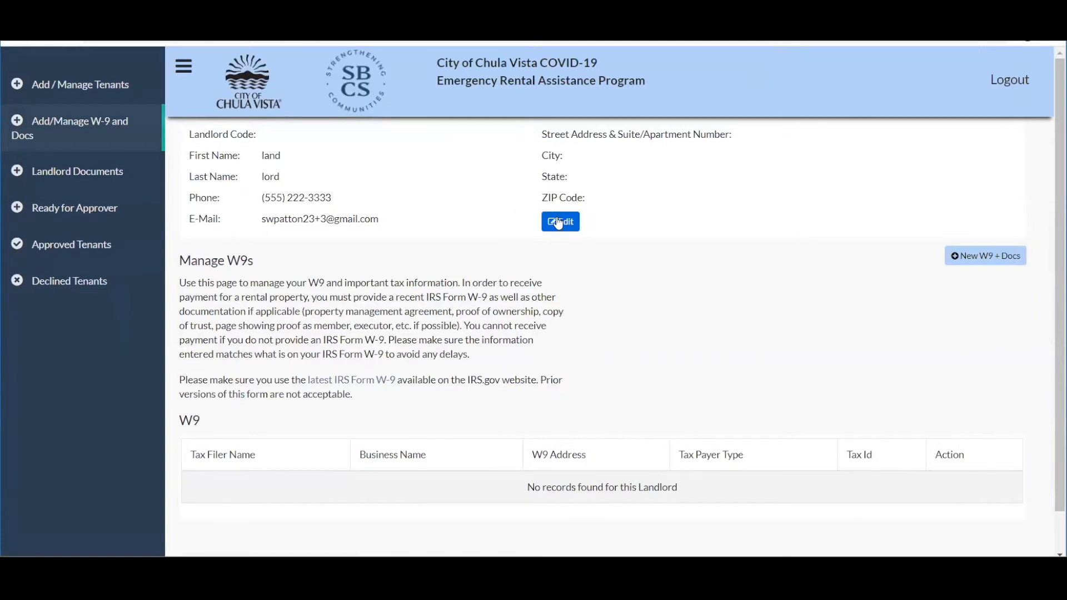
Enter the landlord's street address, city and ZIP code, then update and acknowledge the success message.
left_click(556, 235)
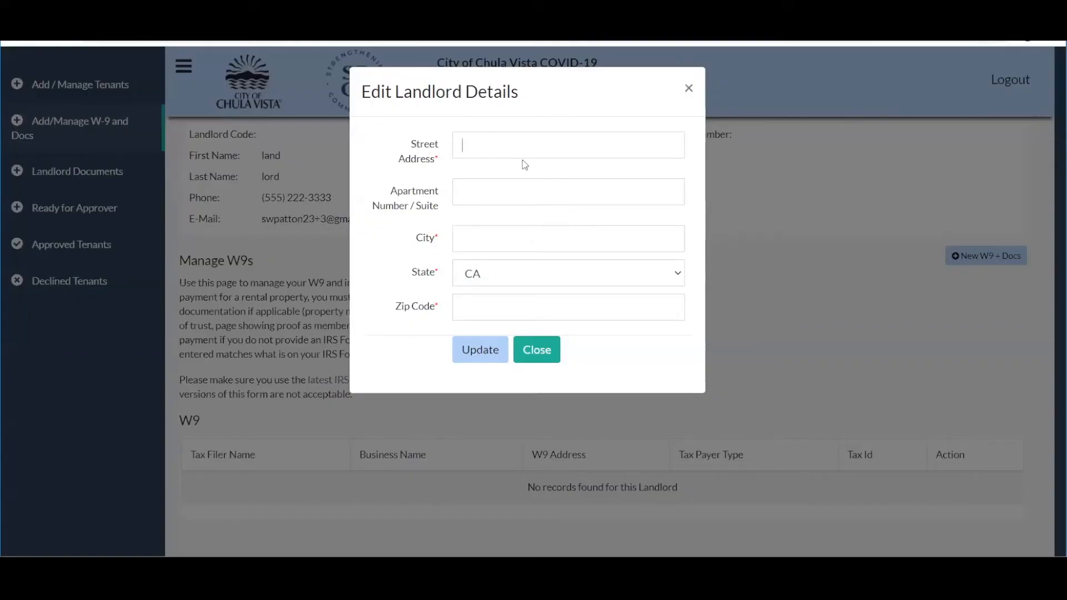
key("Tab")
type("Chula Vista")
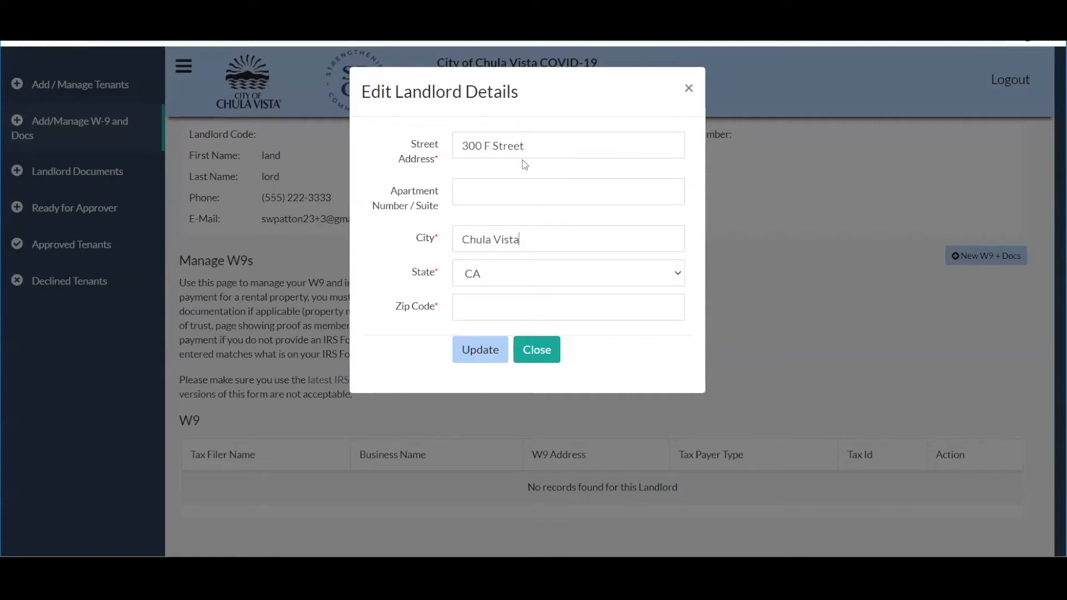
key("Tab")
key("Tab")
type("91910")
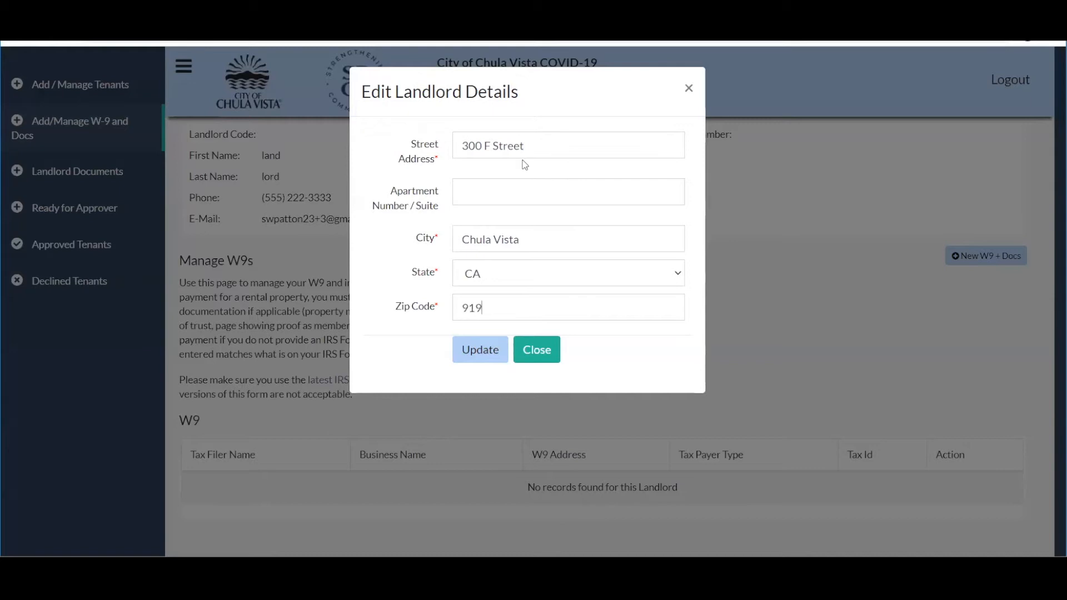
left_click(478, 350)
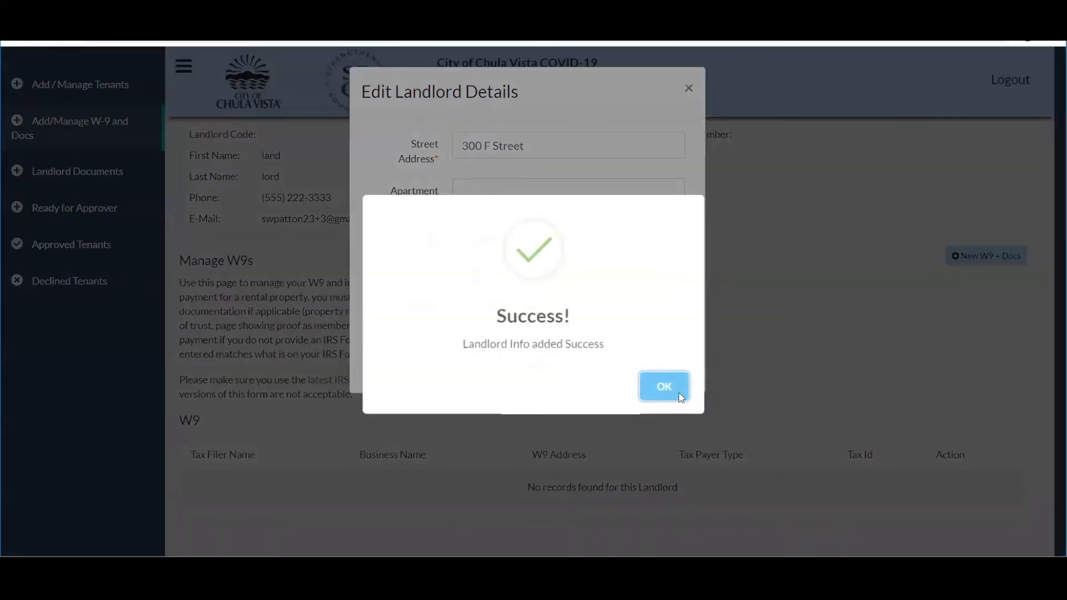
left_click(678, 391)
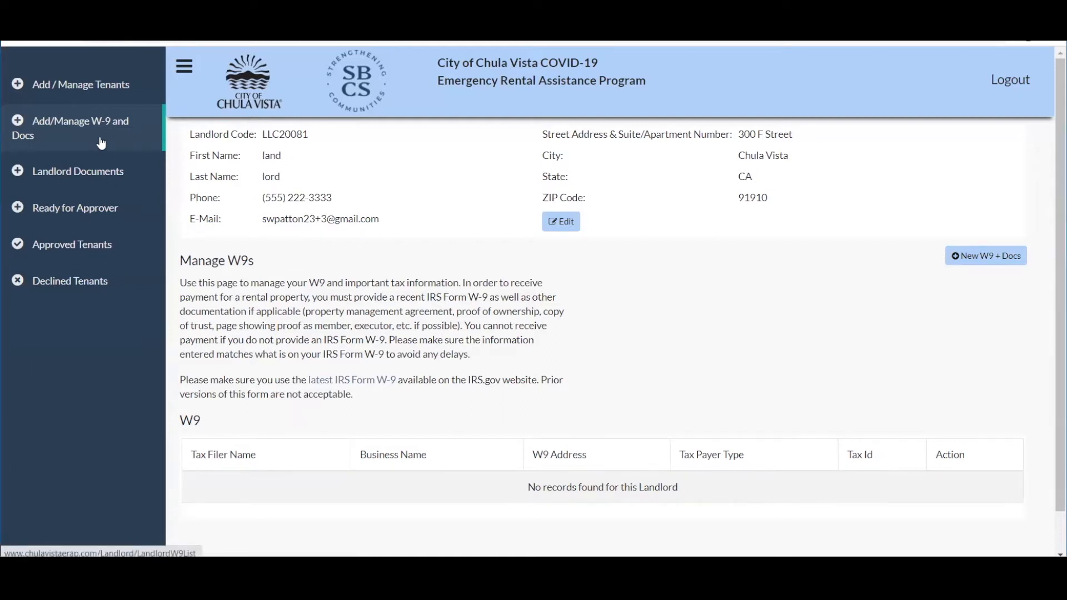
right_click(48, 133)
left_click(48, 131)
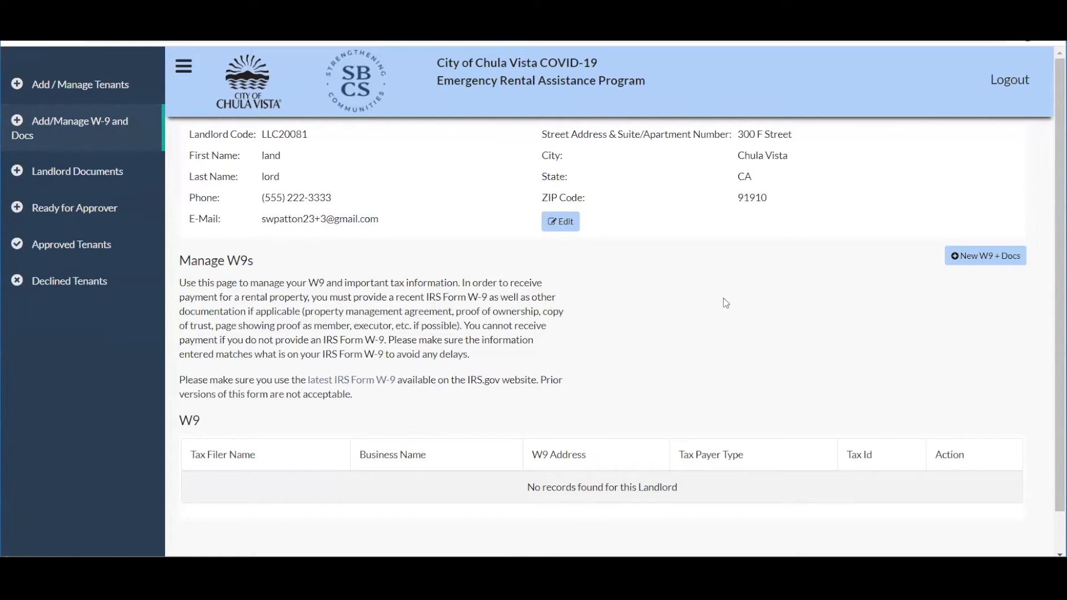
left_click(963, 262)
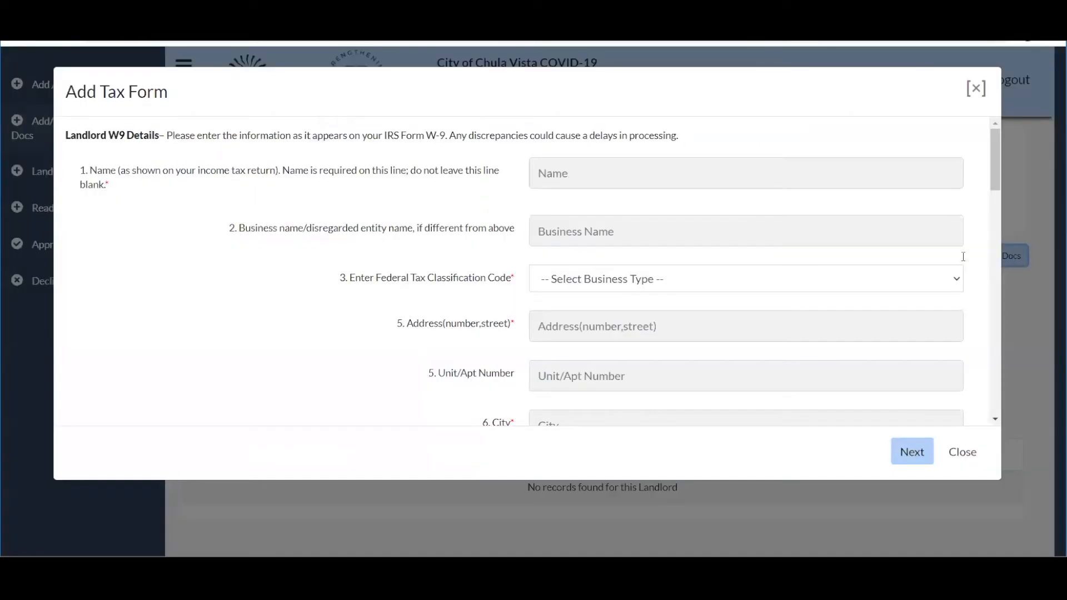
Enter the tax return name, business name 'Land lord inc' and individual/sole proprietor classification.
left_click(578, 178)
type("LAnd Lord")
key("Tab")
type("Land")
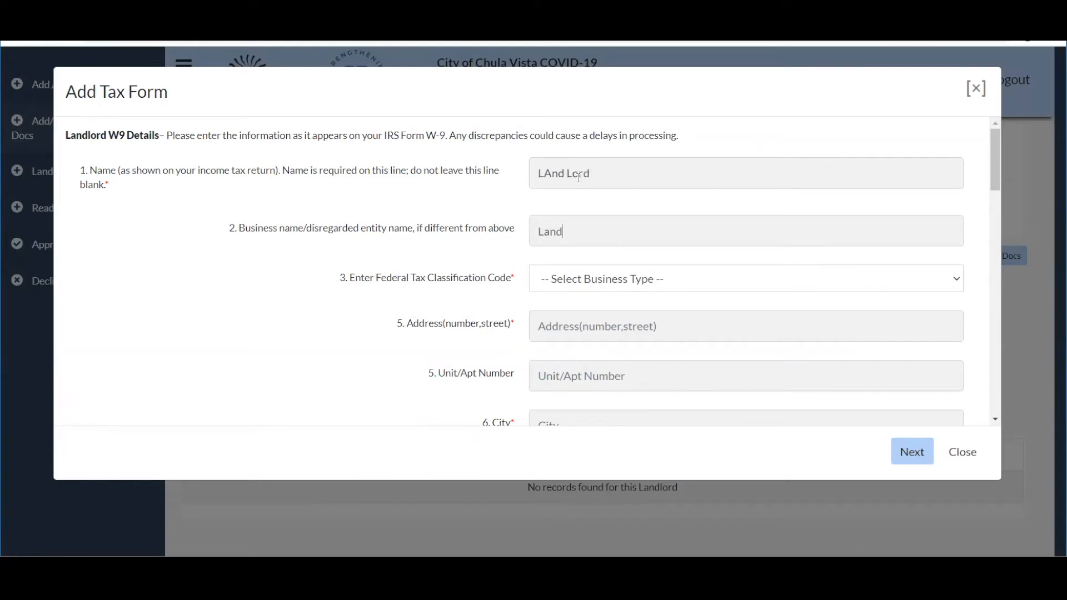
type(" lord inc")
left_click(656, 276)
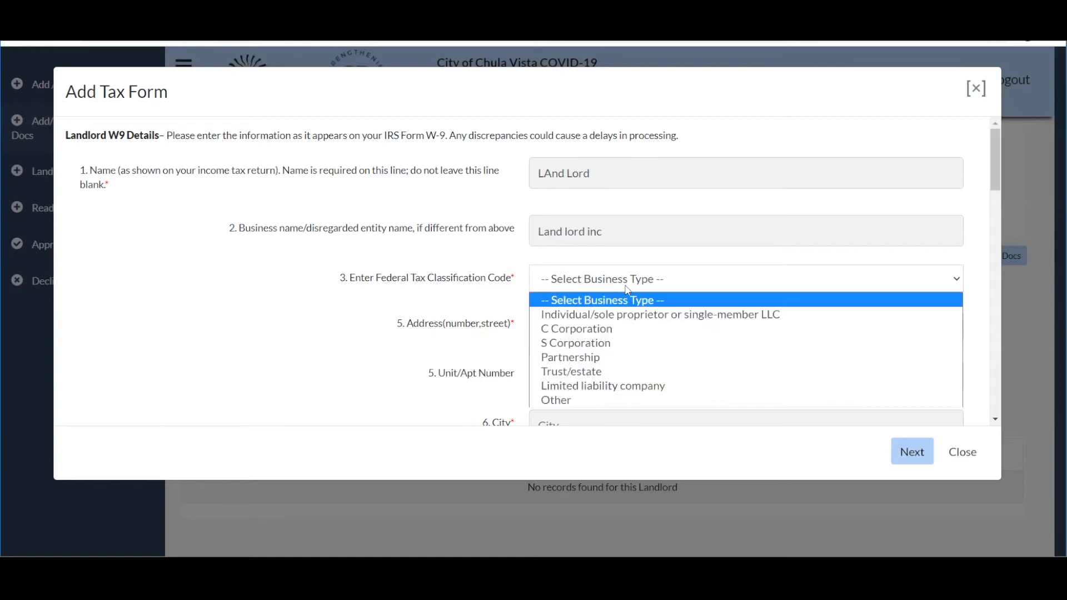
left_click(593, 314)
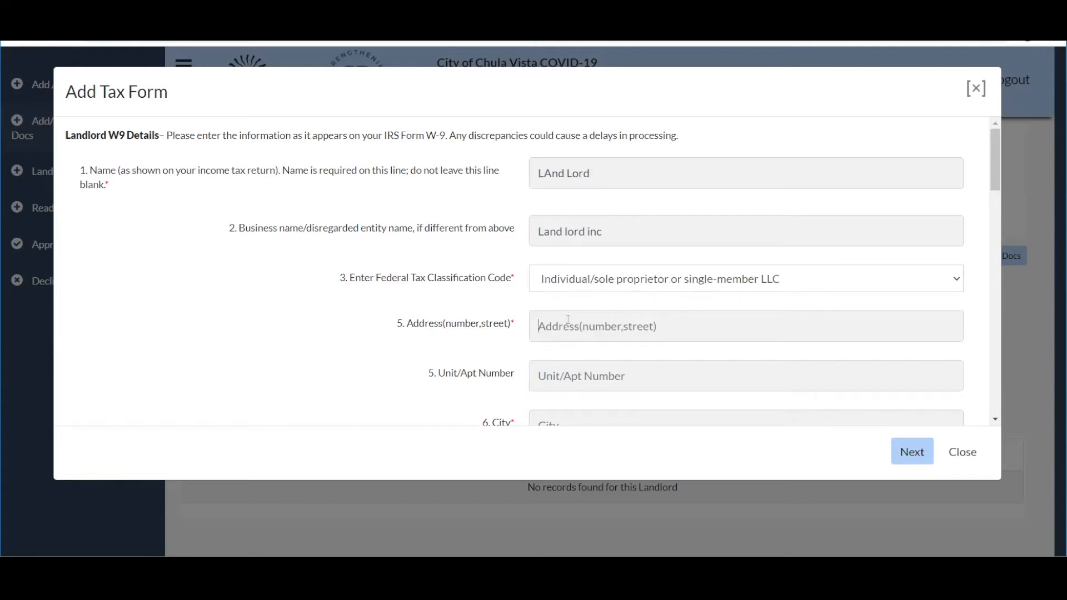
Fill in the W-9 street address, city, state CA and ZIP code.
key("Tab")
key("Tab")
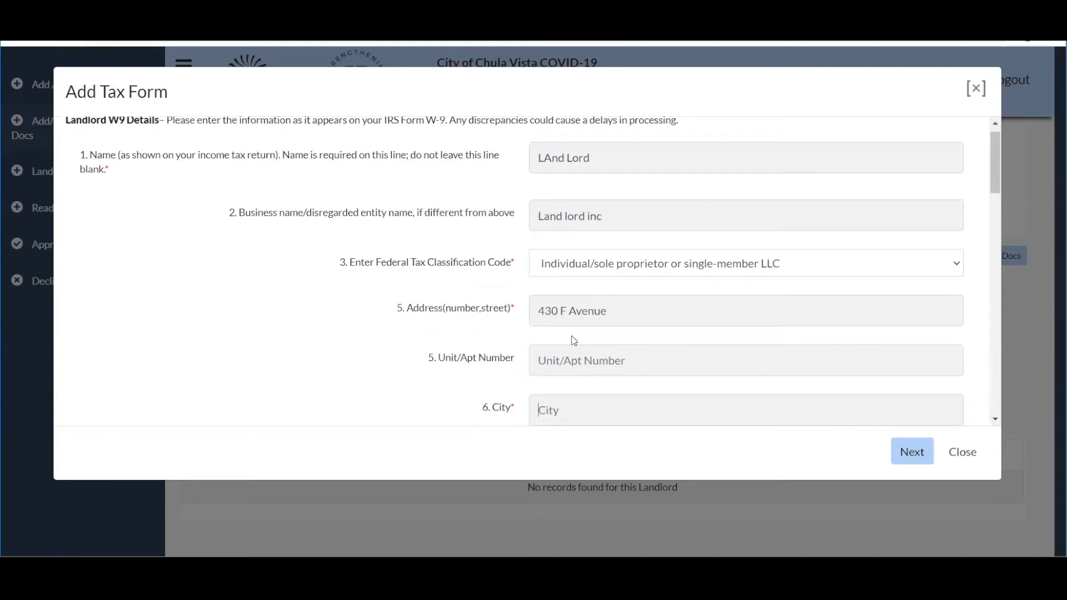
type("Chula Vista")
scroll(572, 337, "down", 3)
key("c")
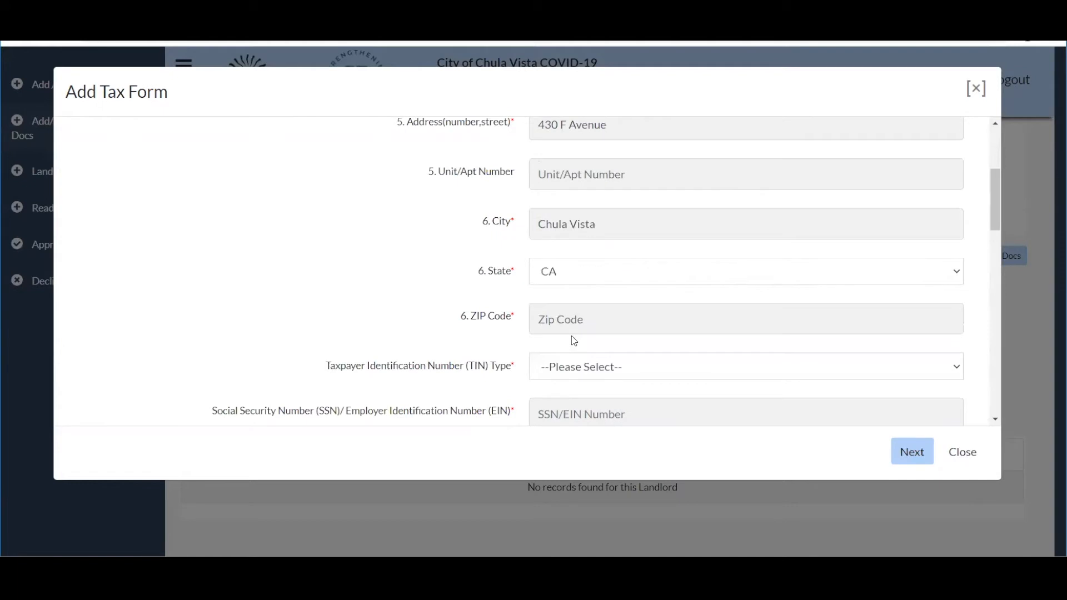
type("91910")
scroll(384, 296, "down", 2)
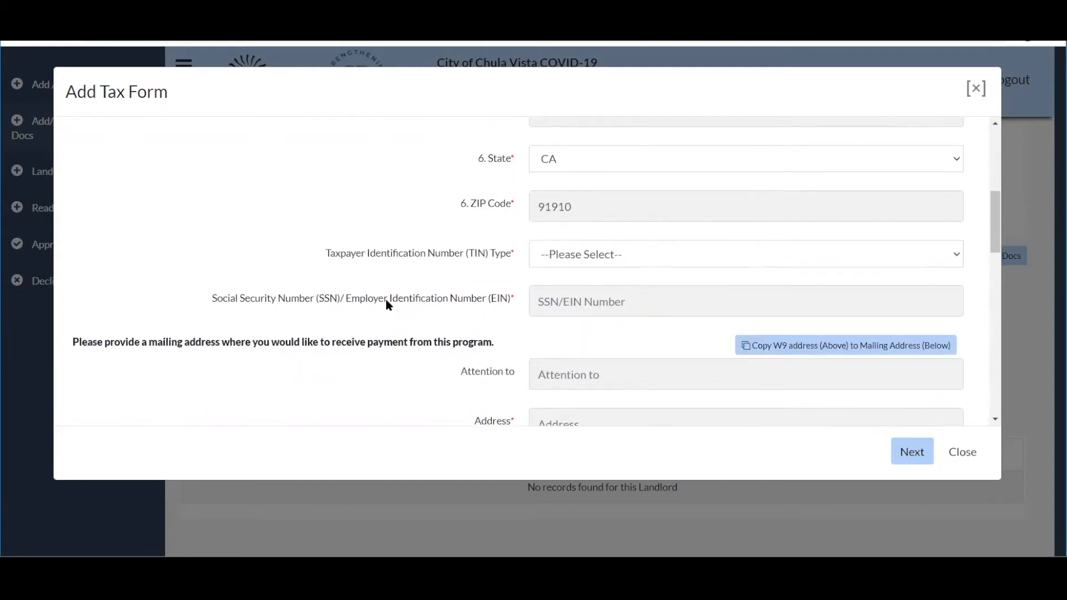
Set TIN type to Social Security Number, enter the SSN, and copy the W-9 address to mailing.
left_click(595, 253)
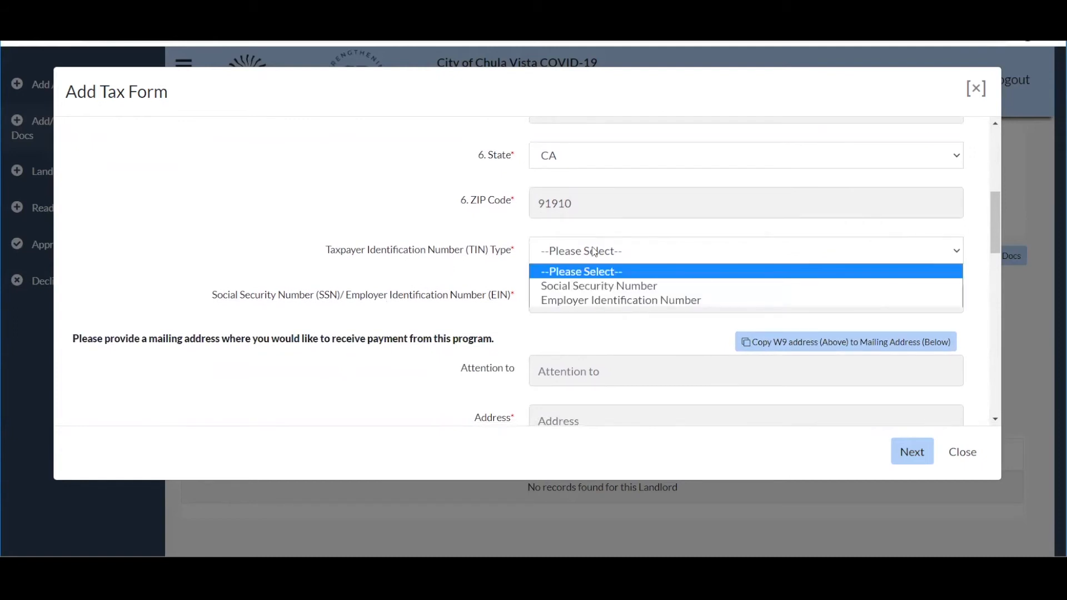
left_click(594, 251)
left_click(593, 287)
left_click(587, 303)
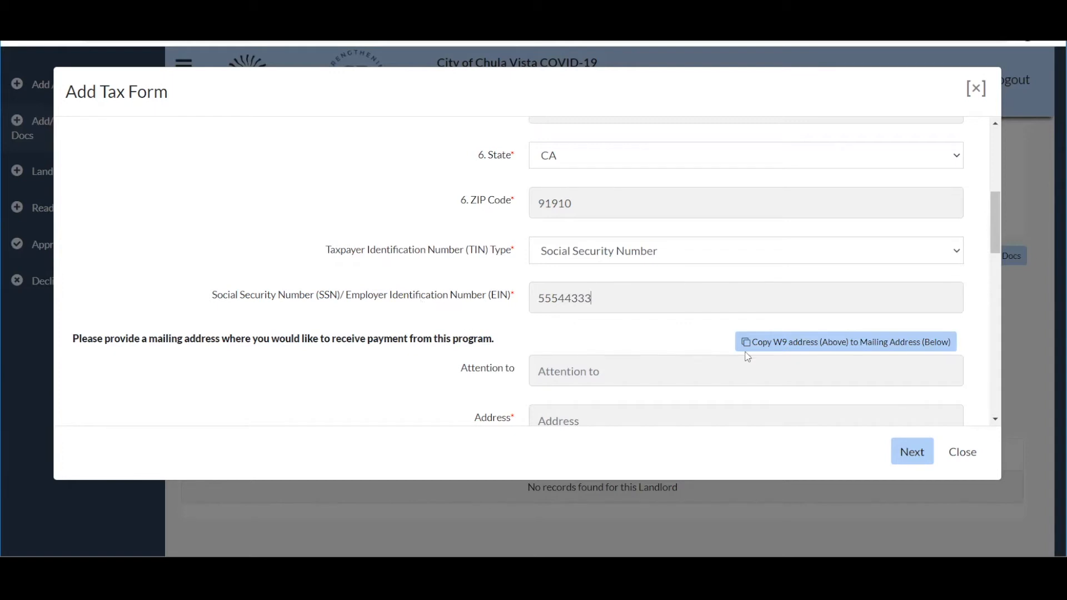
left_click(786, 349)
scroll(403, 362, "down", 6)
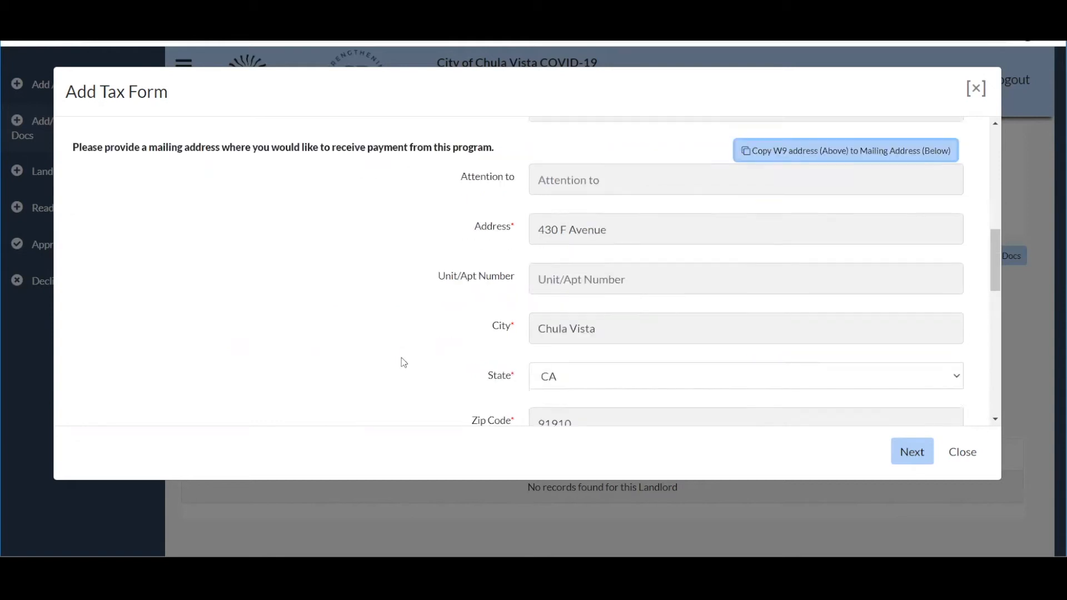
scroll(403, 362, "down", 1)
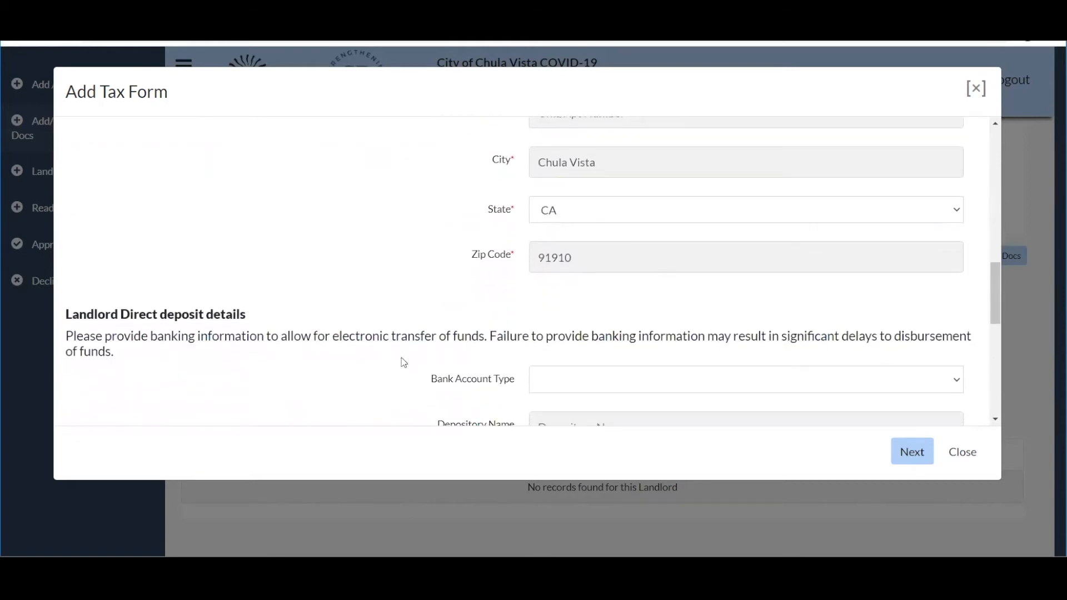
scroll(403, 362, "down", 3)
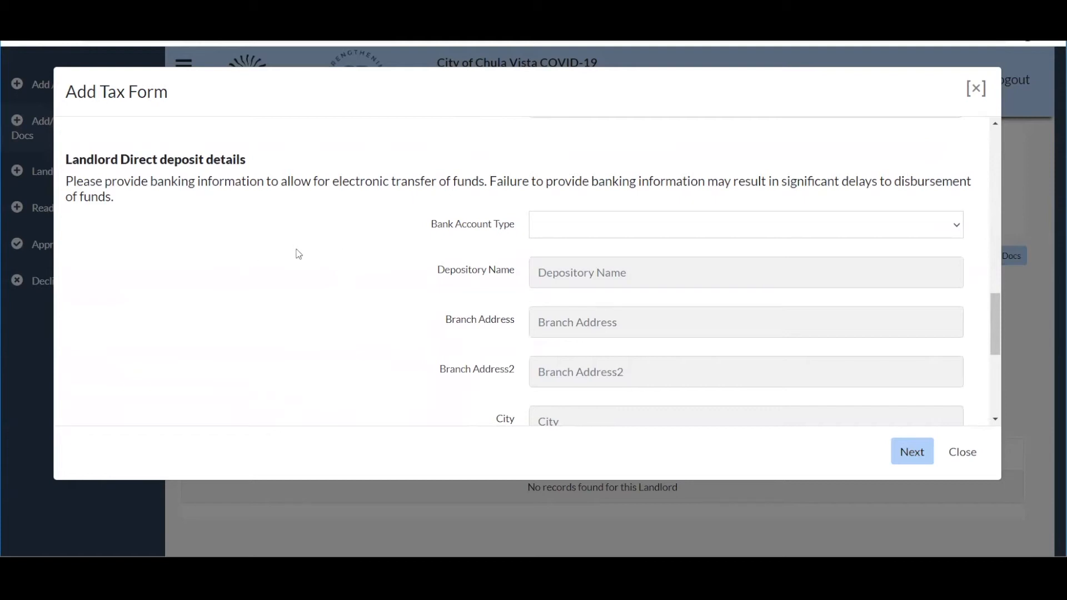
scroll(298, 254, "down", 1)
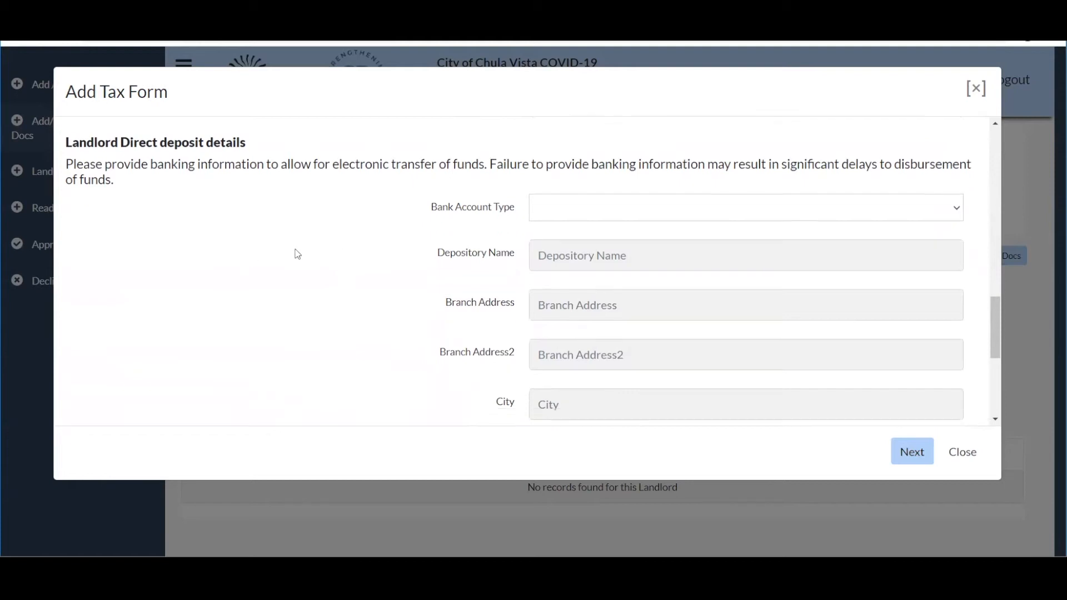
left_click(574, 206)
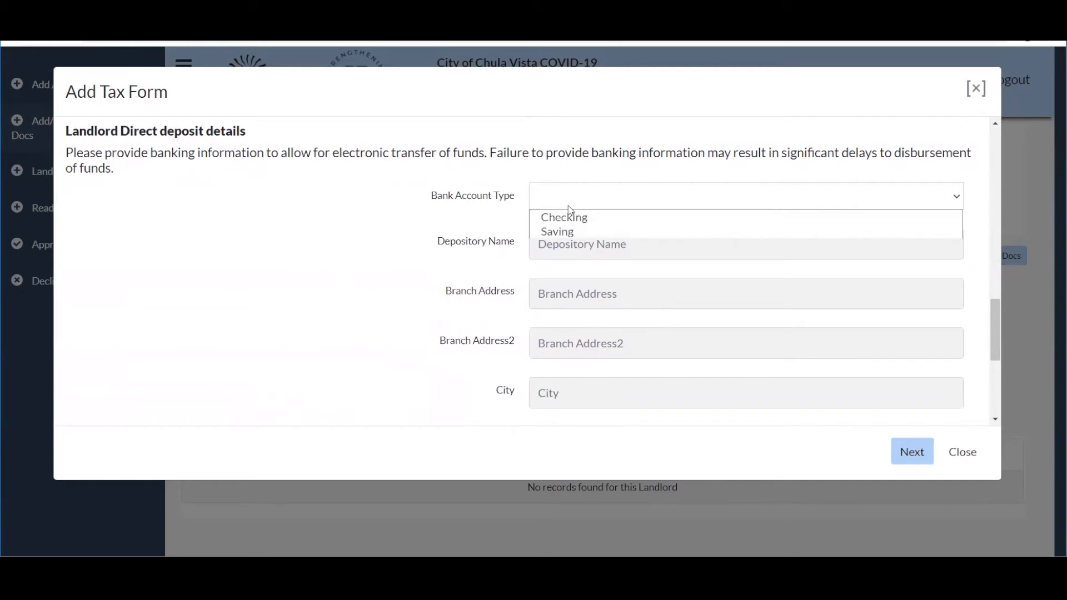
left_click(433, 203)
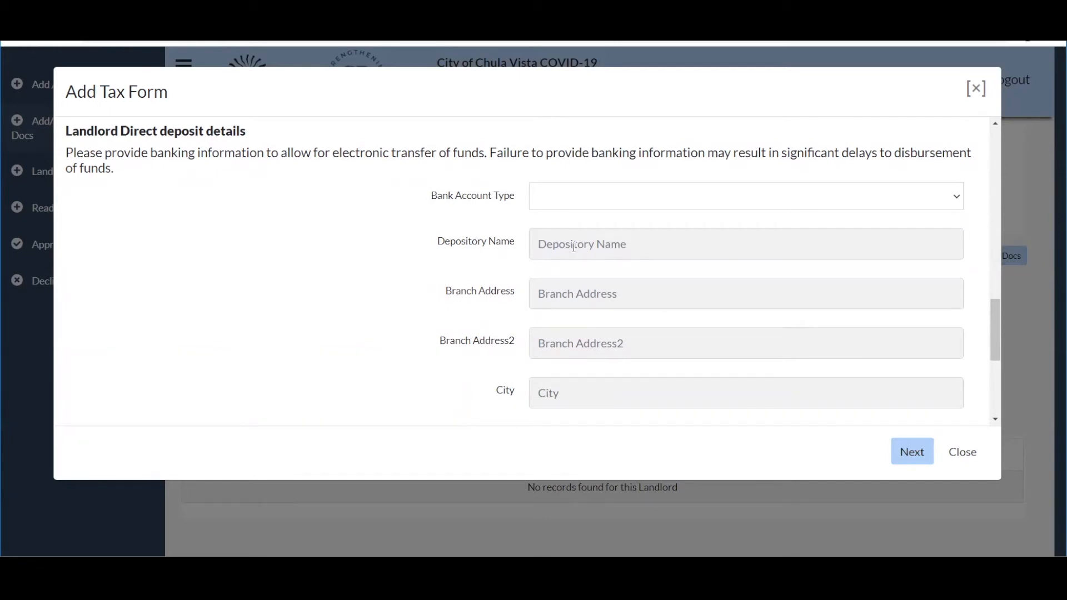
scroll(577, 239, "down", 2)
scroll(573, 247, "down", 1)
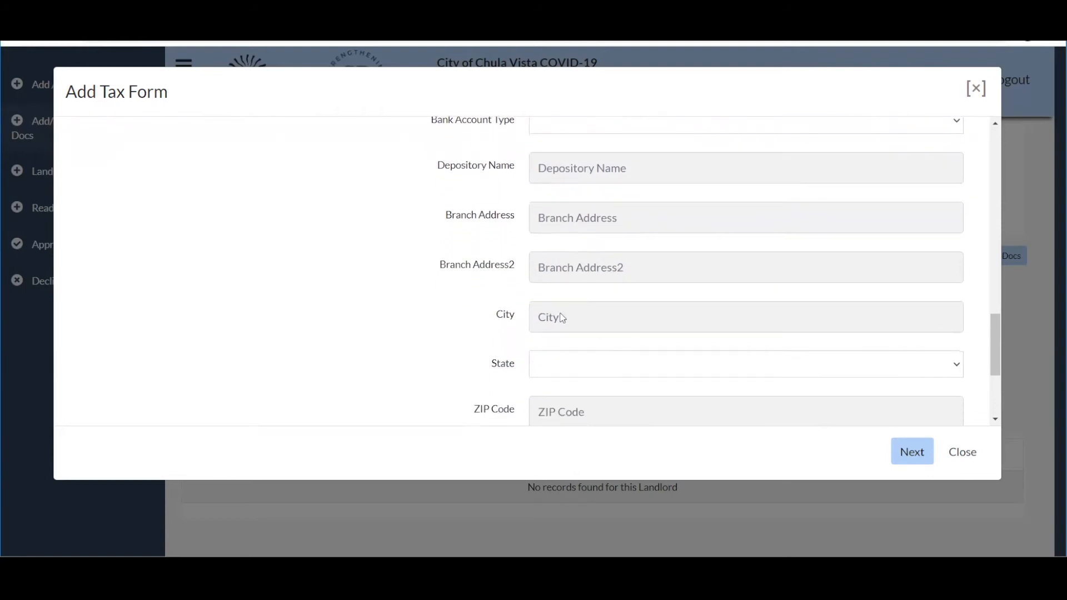
scroll(422, 362, "down", 2)
scroll(424, 362, "down", 2)
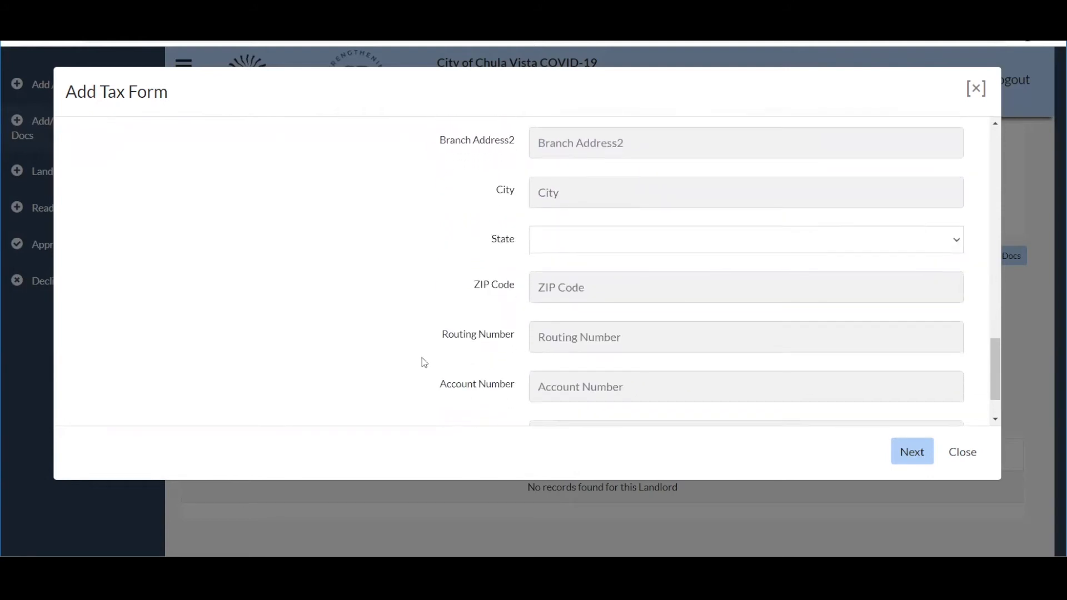
scroll(424, 362, "down", 2)
scroll(424, 362, "down", 1)
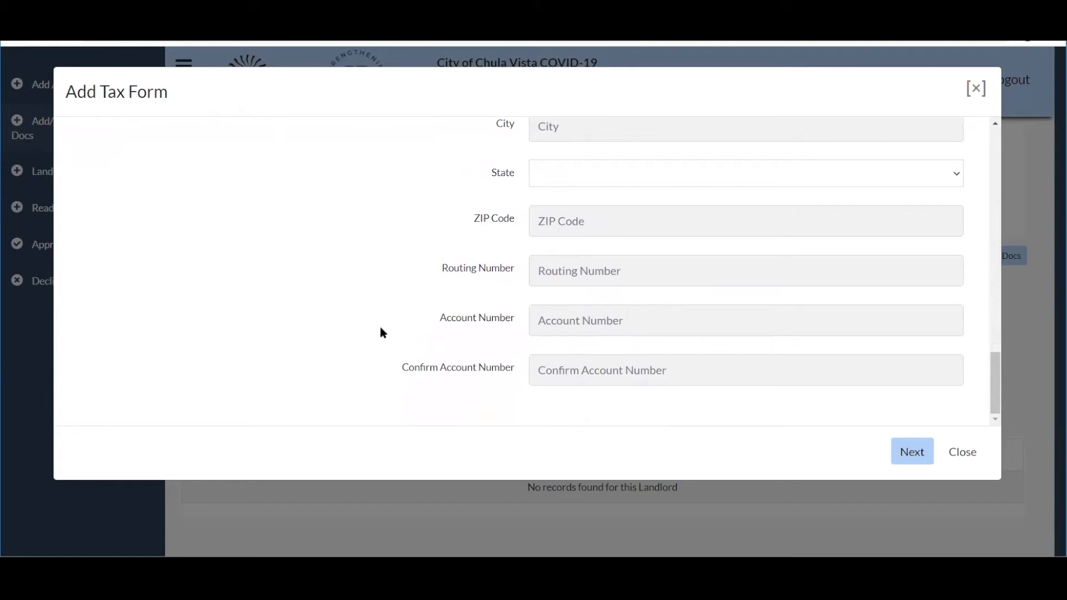
Add the missing ninth SSN digit and resubmit the tax form until it succeeds.
left_click(907, 464)
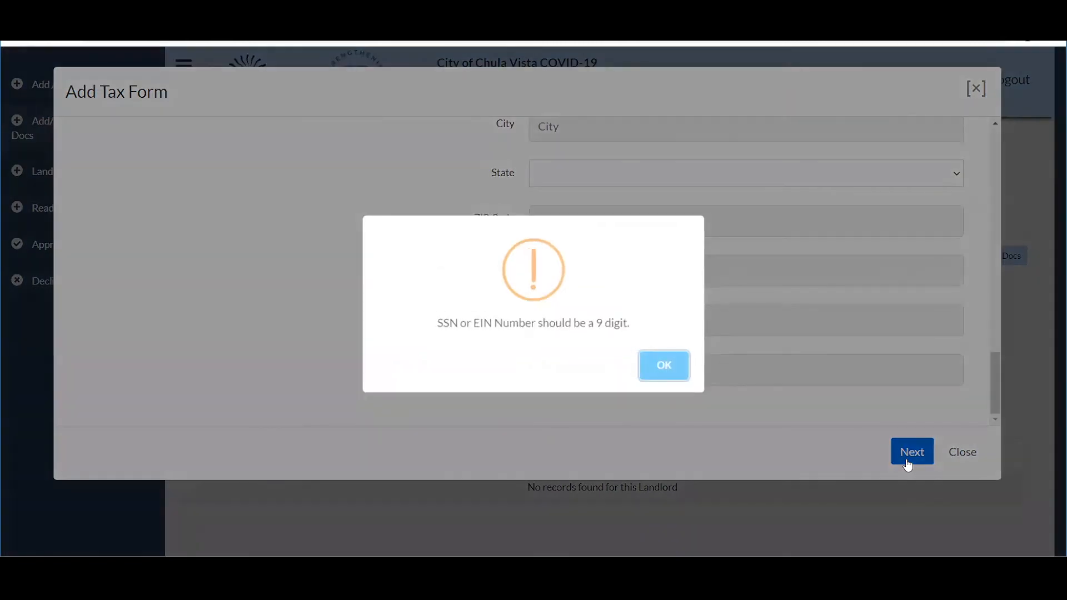
left_click(663, 374)
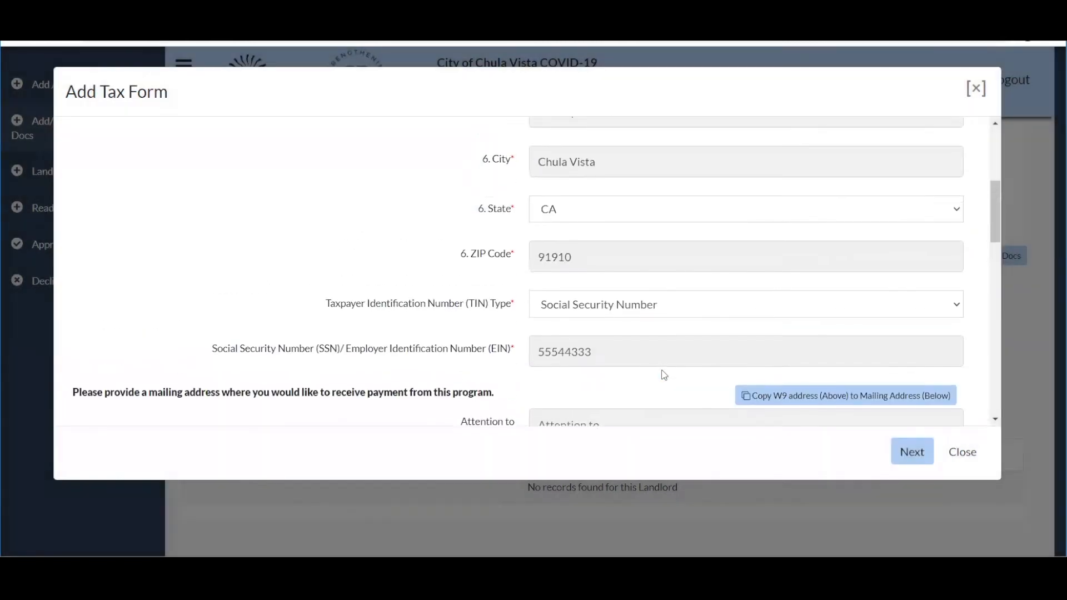
type("3")
scroll(664, 375, "down", 8)
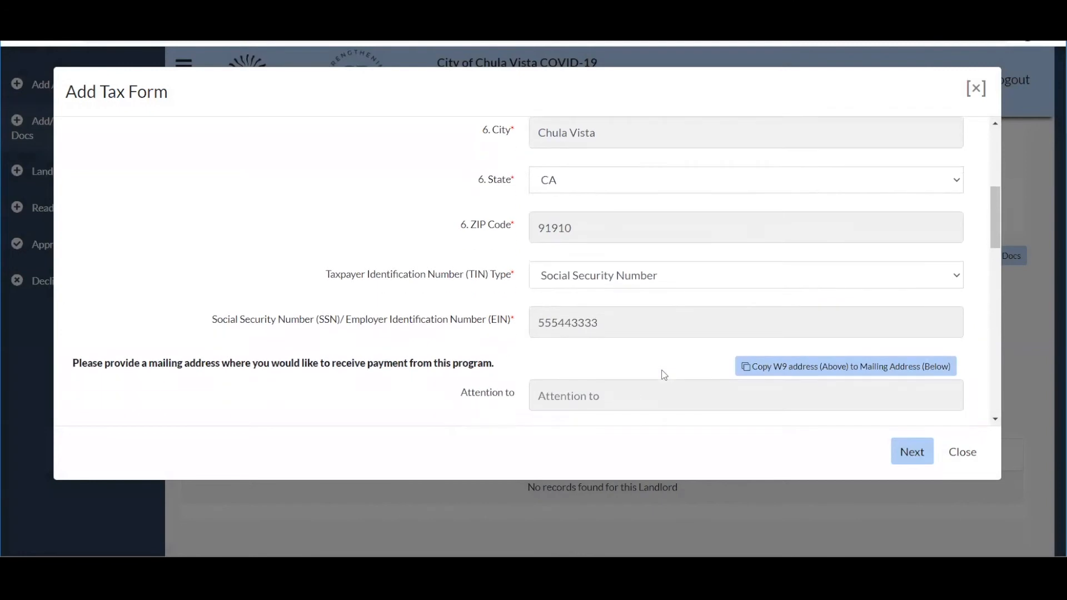
left_click(923, 459)
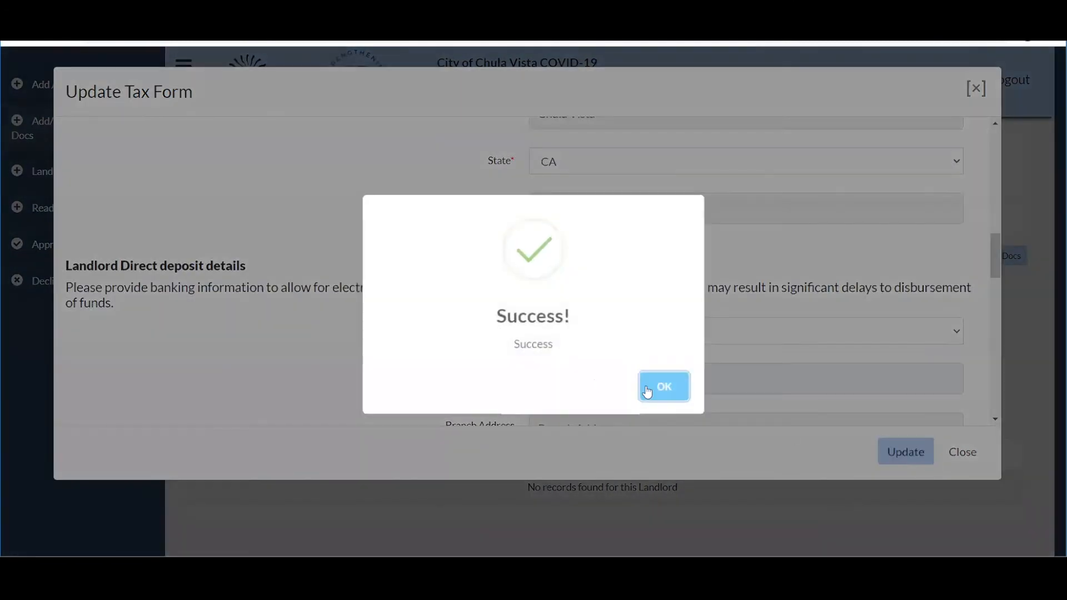
left_click(661, 386)
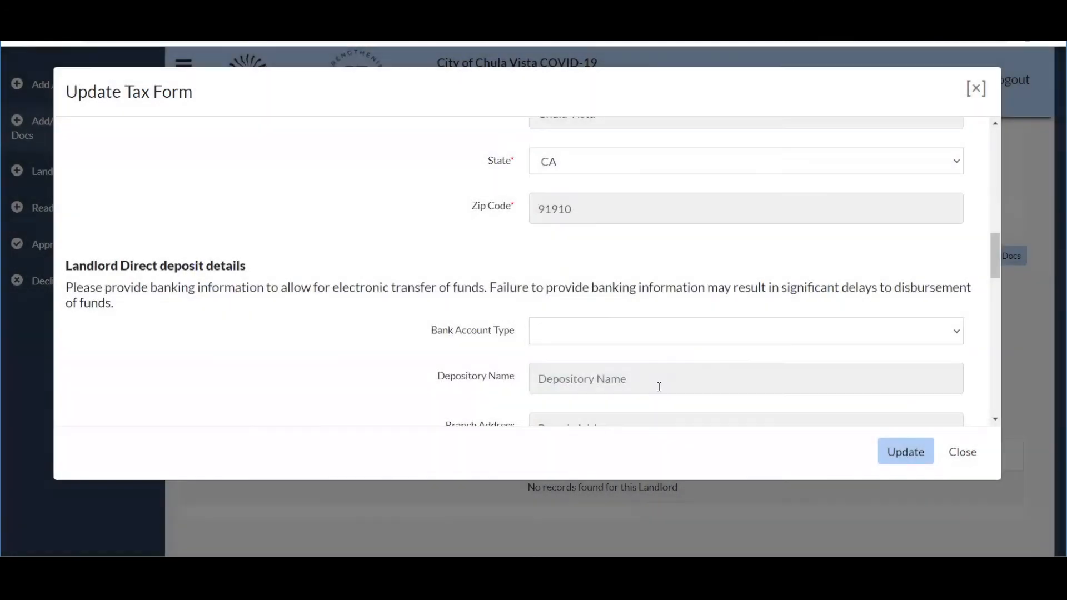
Choose W9Form as the W-9 document type and Copy of Social Security Card as SSN proof.
scroll(529, 300, "down", 6)
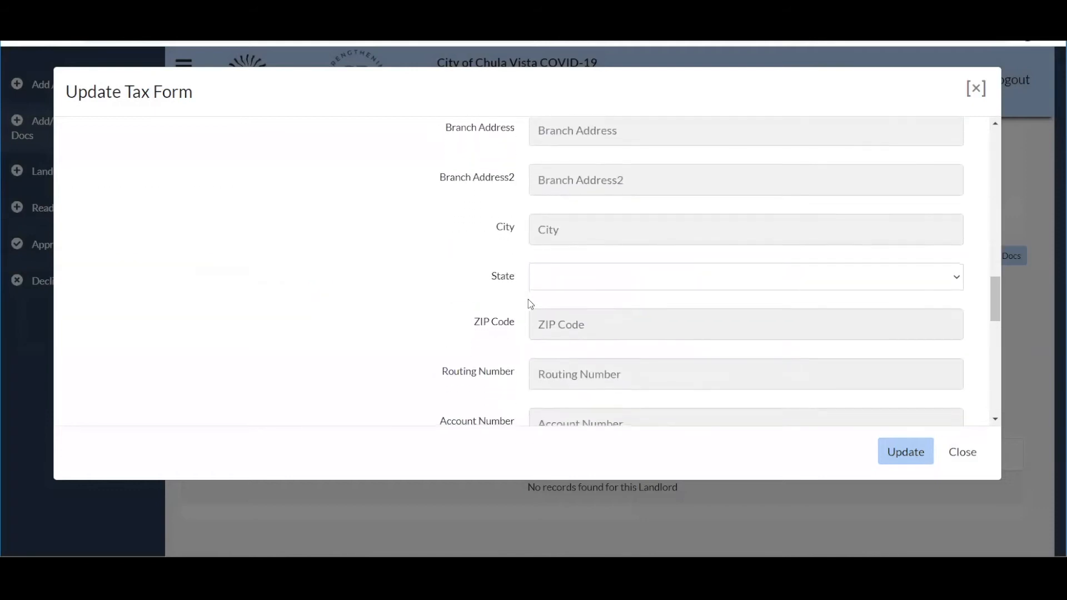
scroll(528, 300, "down", 3)
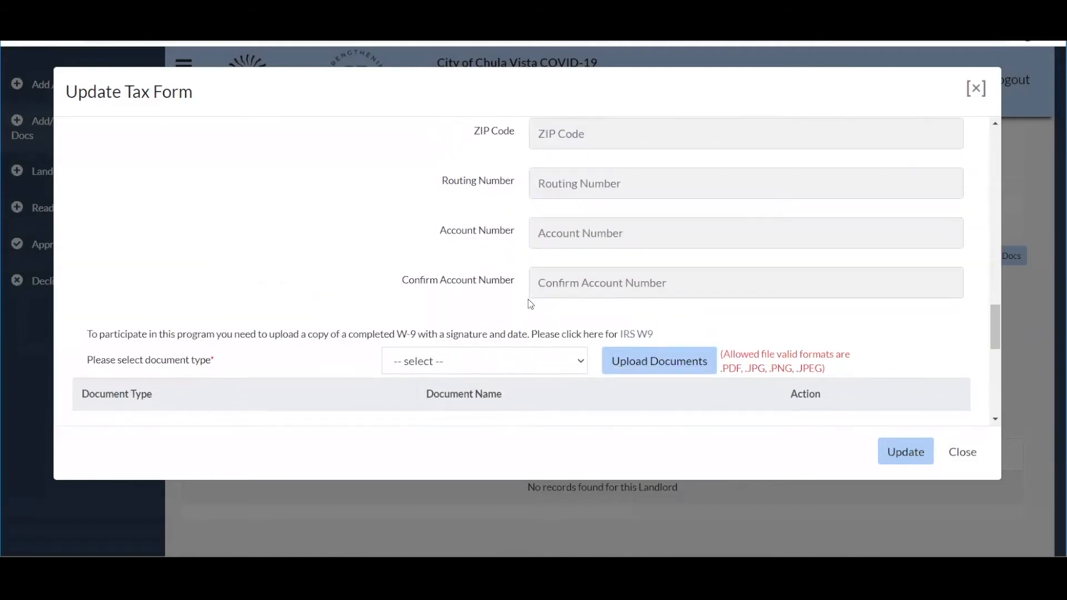
scroll(529, 303, "down", 1)
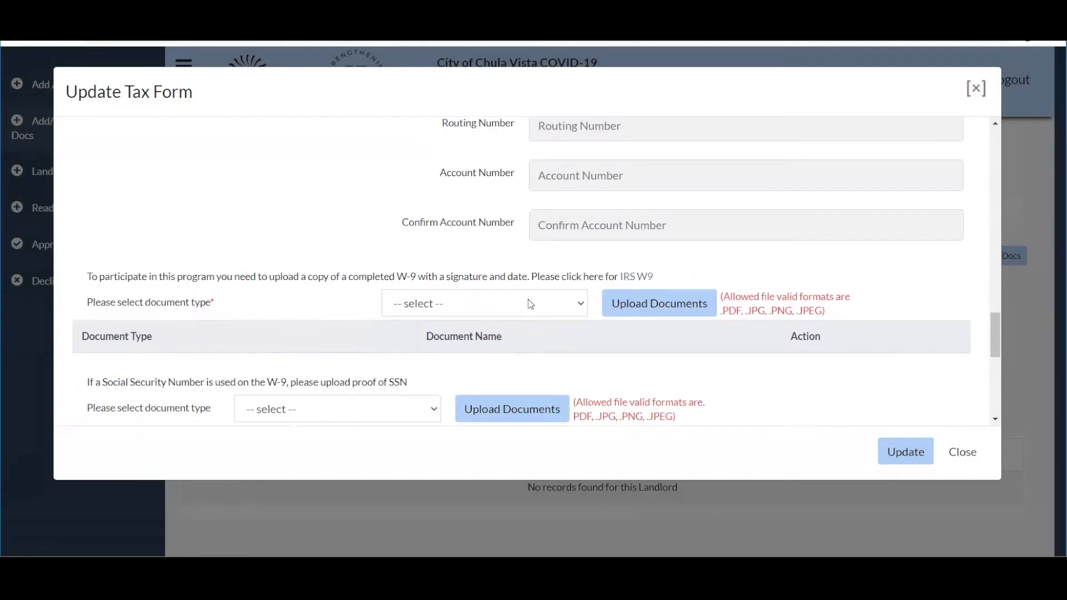
left_click(562, 308)
left_click(492, 336)
scroll(495, 400, "down", 2)
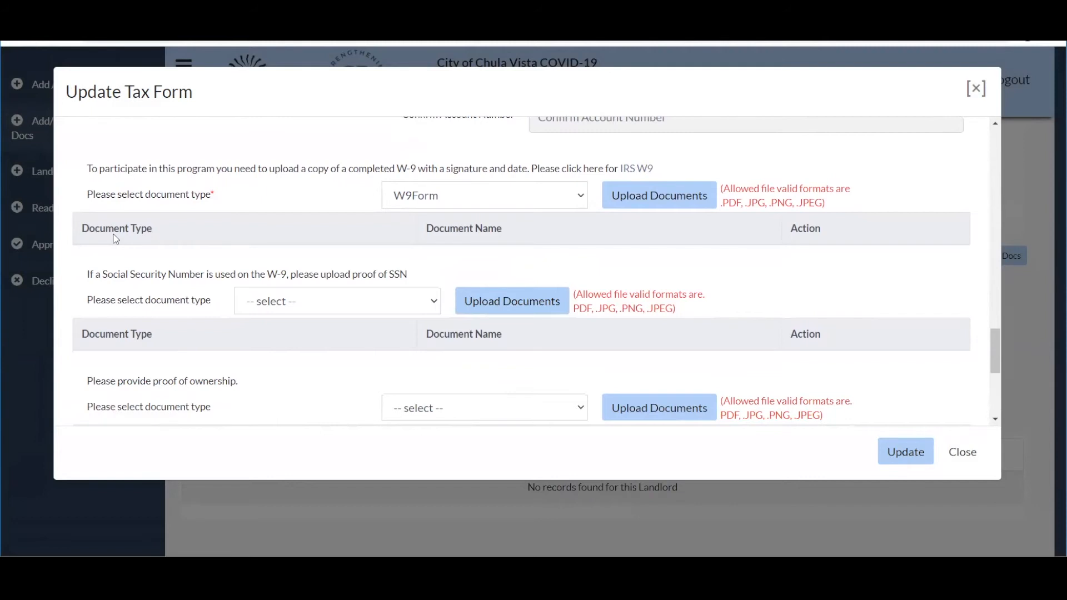
left_click(296, 306)
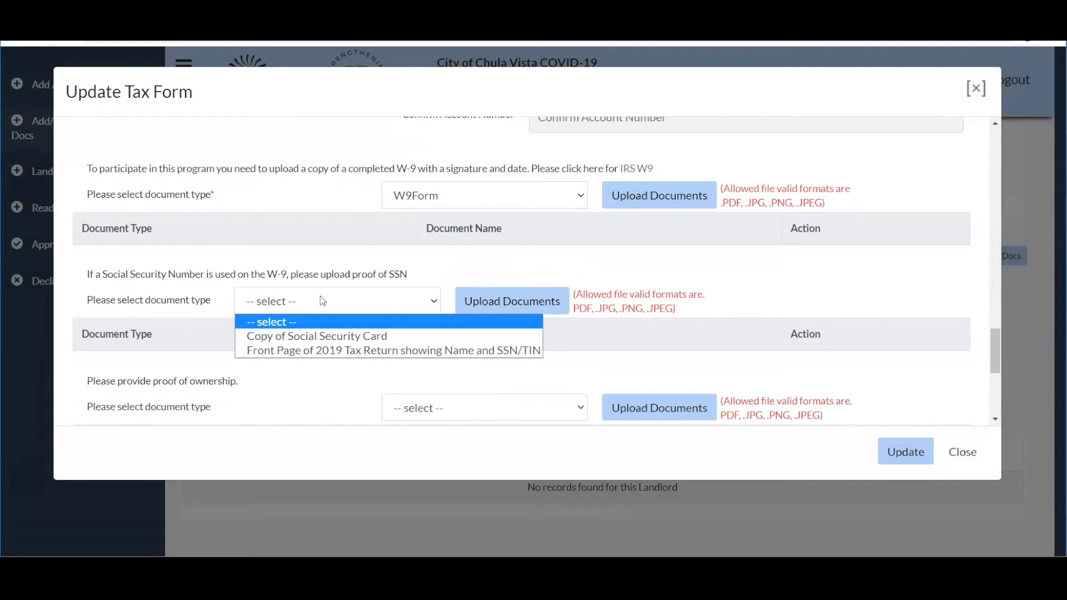
left_click(315, 341)
Set the ownership document to Proof of Ownership and management document to Property Management Agreement.
scroll(317, 347, "down", 2)
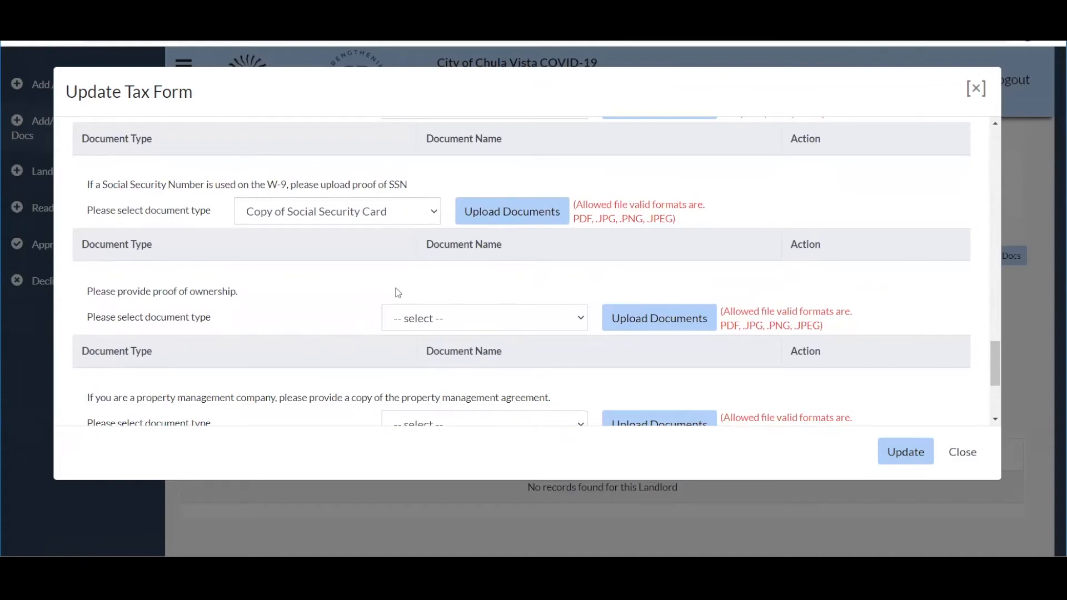
left_click(514, 321)
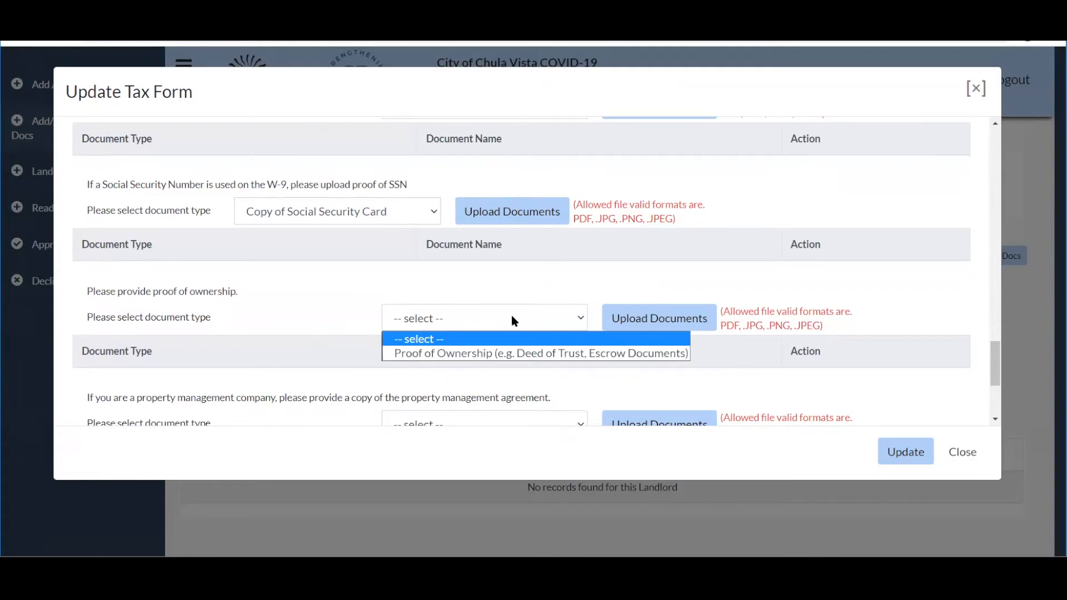
left_click(507, 355)
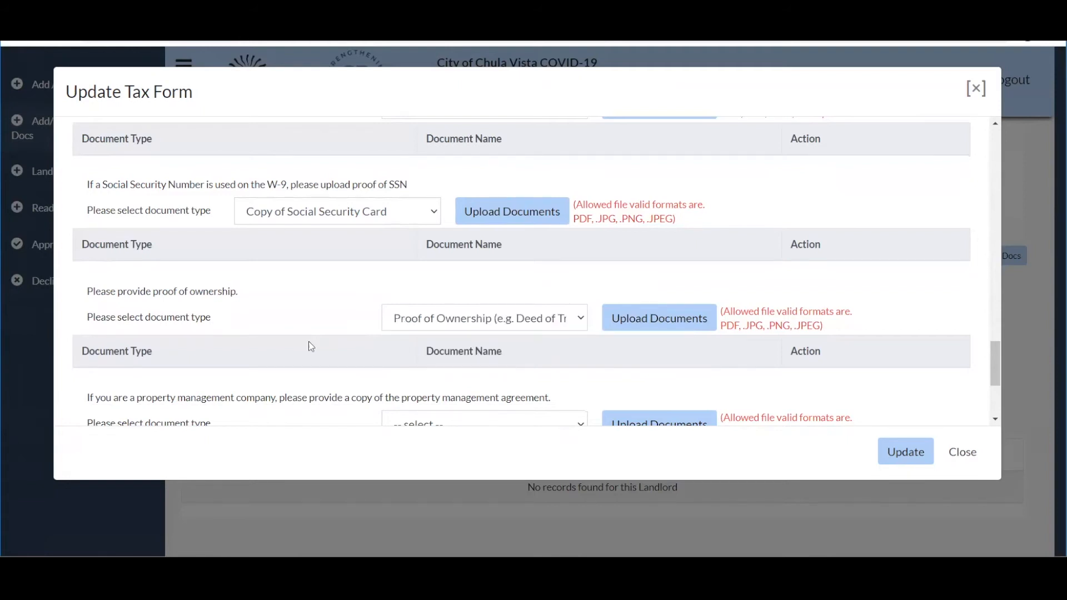
scroll(309, 343, "down", 2)
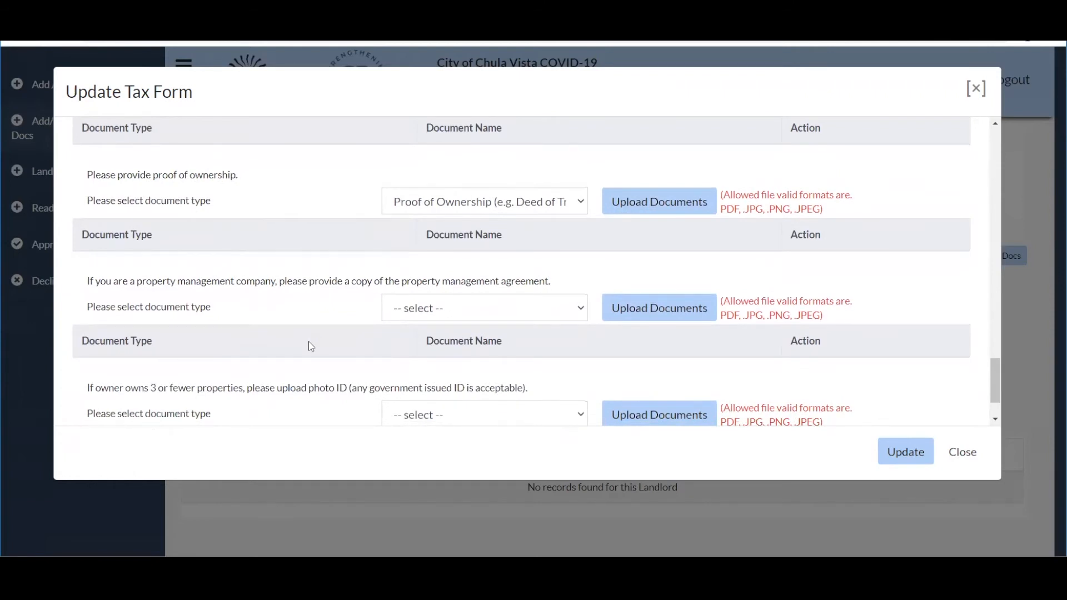
left_click(444, 309)
left_click(436, 344)
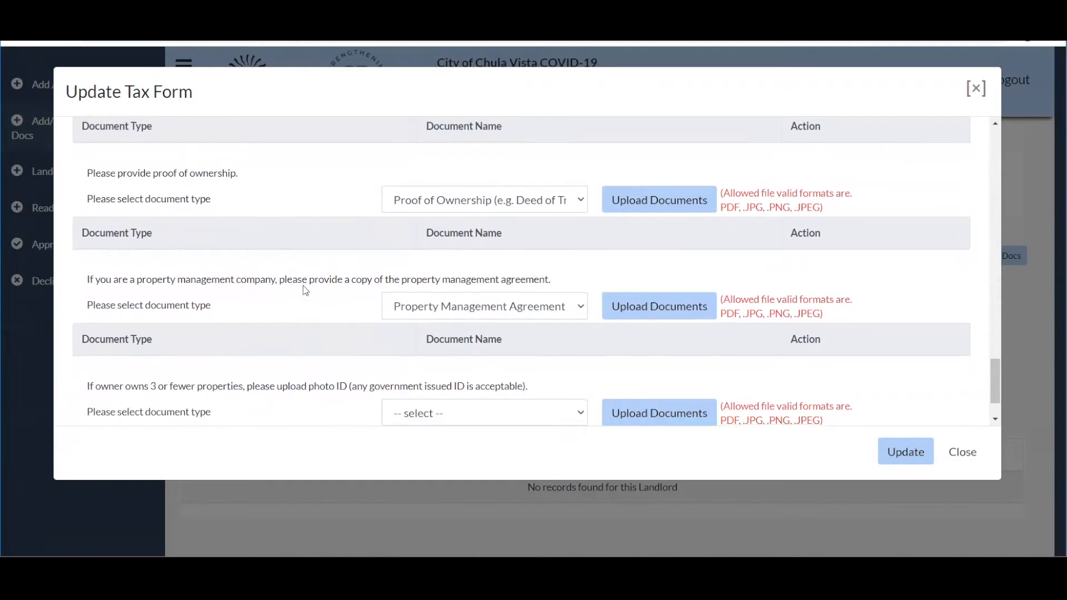
Set the photo ID type to 'any government issued ID is acceptable' and begin its upload.
scroll(305, 289, "down", 2)
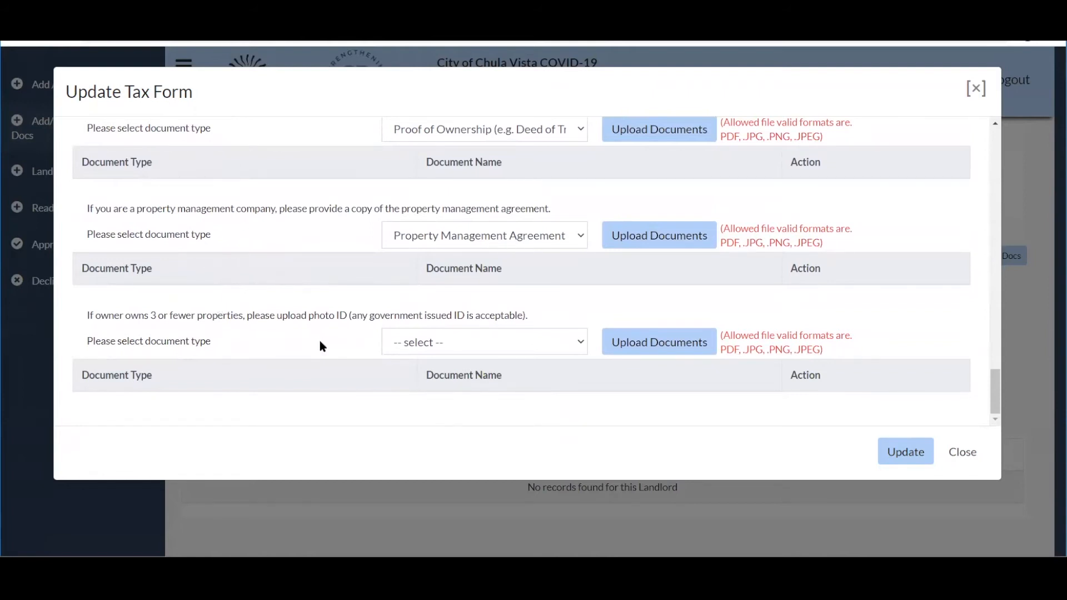
left_click(386, 342)
left_click(417, 379)
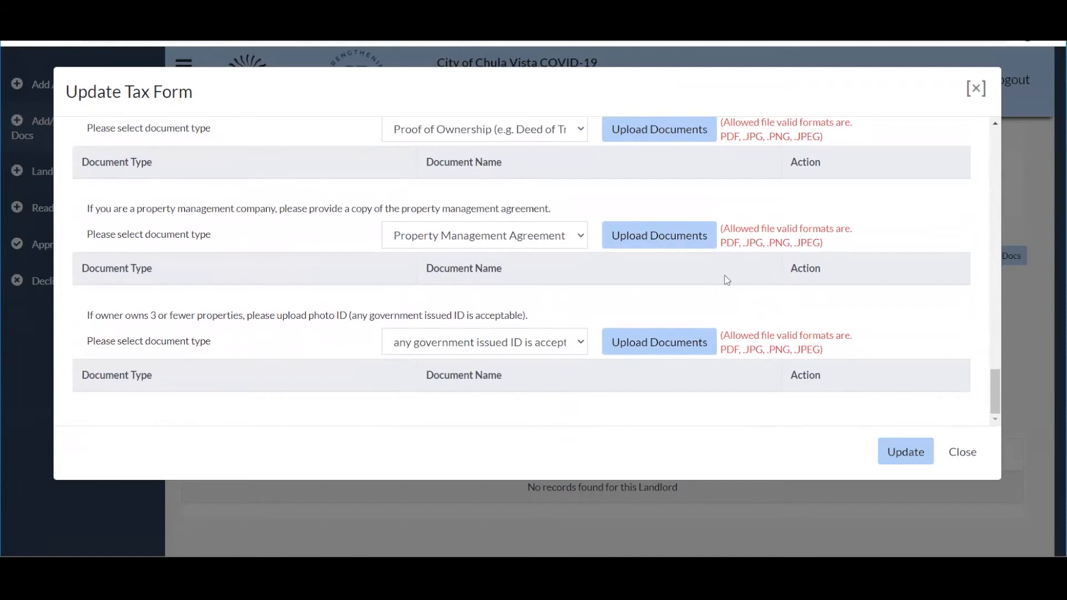
left_click(640, 339)
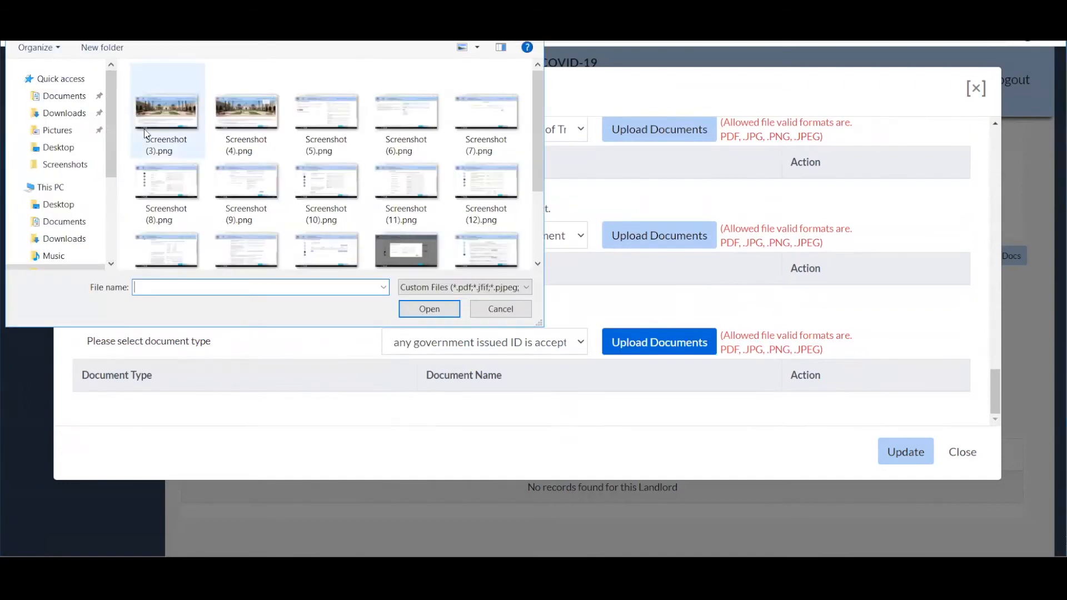
Upload Screenshot (3).png as the photo ID and as the property management agreement.
left_click(152, 127)
left_click(429, 308)
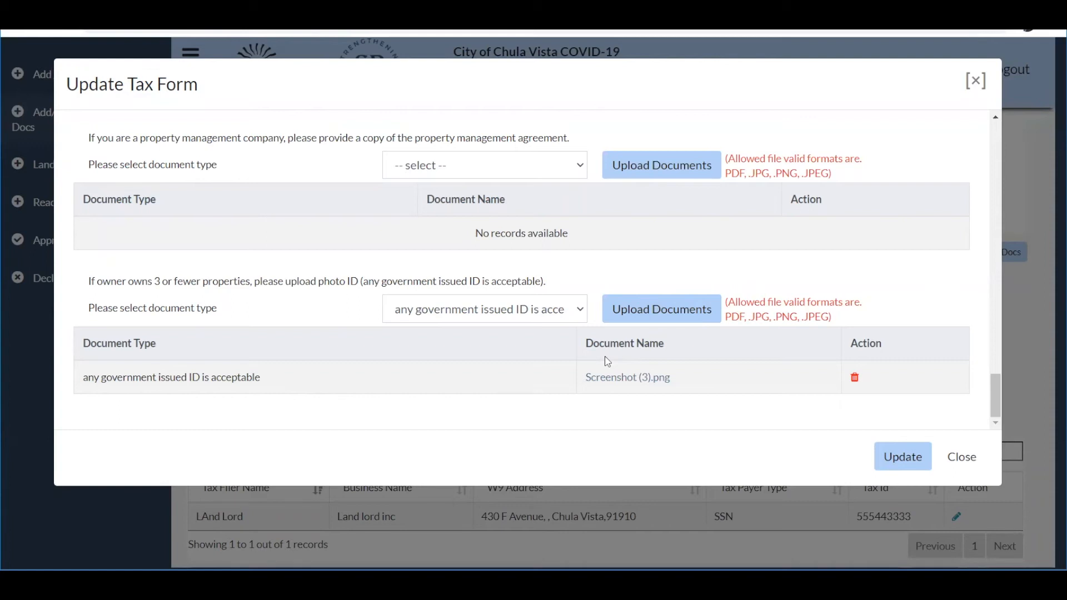
left_click(578, 166)
left_click(538, 202)
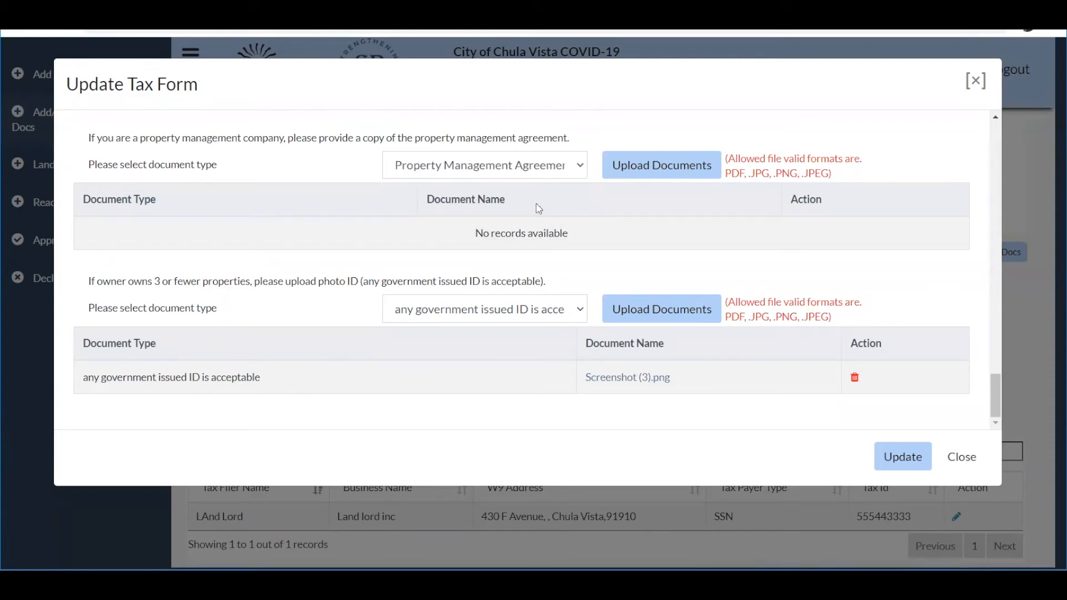
left_click(608, 172)
double_click(199, 100)
Remove the property management agreement upload and update the tax form.
left_click(651, 169)
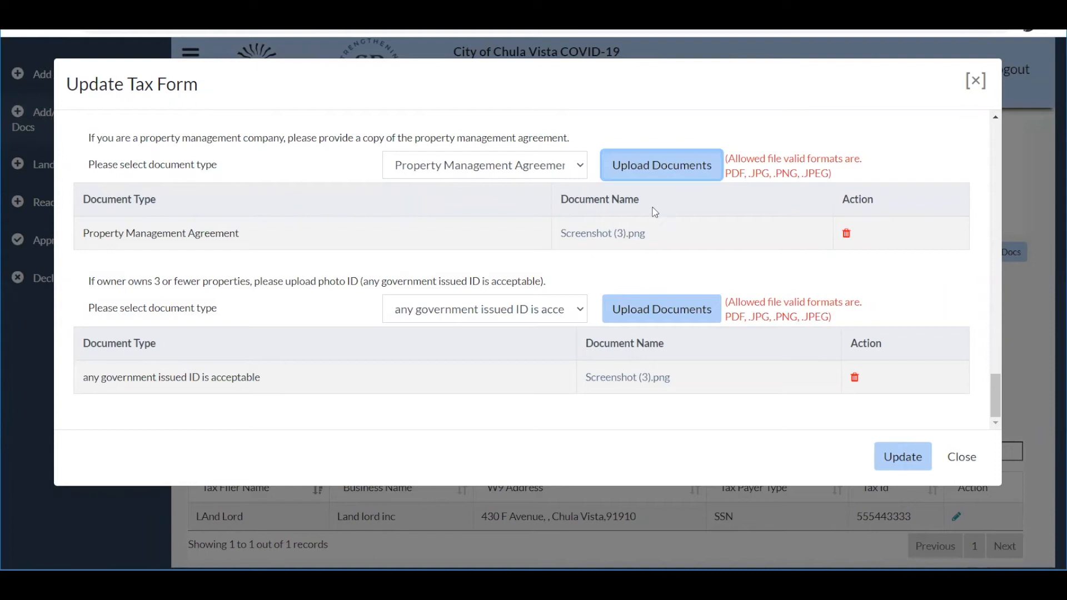
left_click(846, 234)
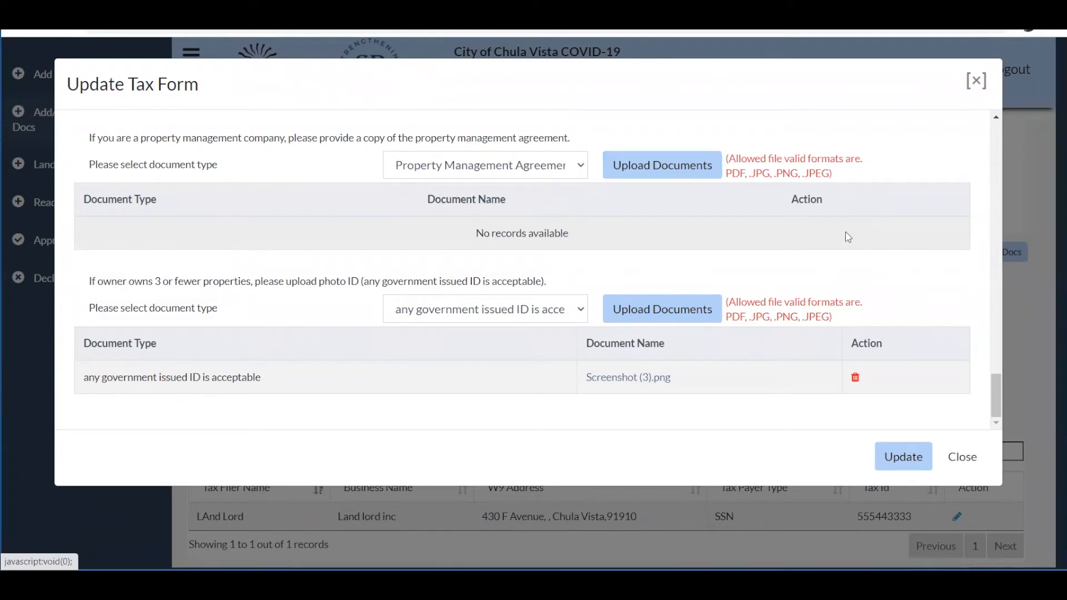
scroll(620, 221, "up", 1)
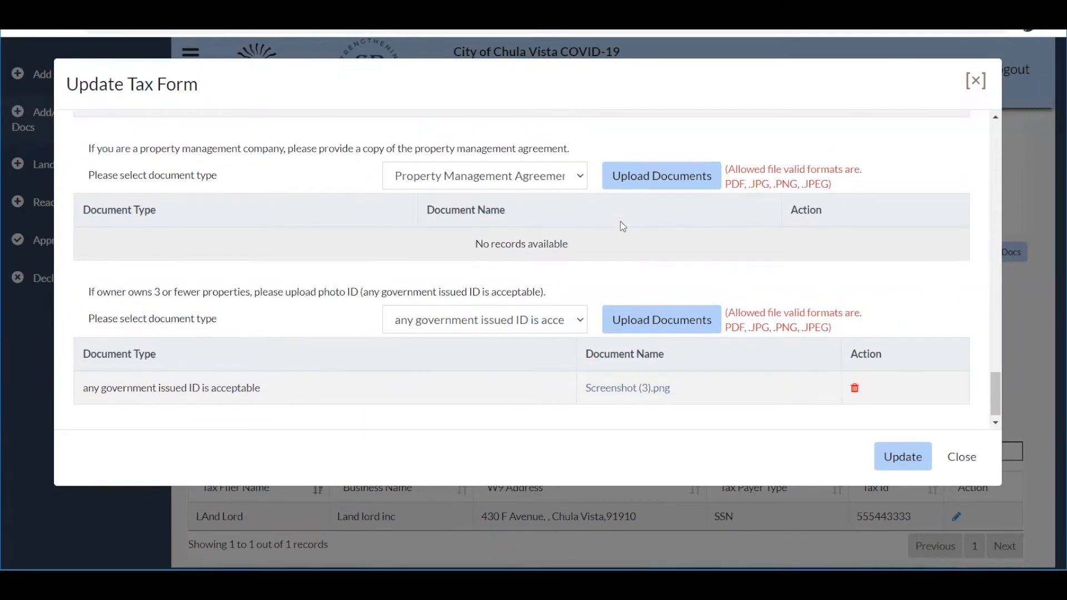
left_click(893, 459)
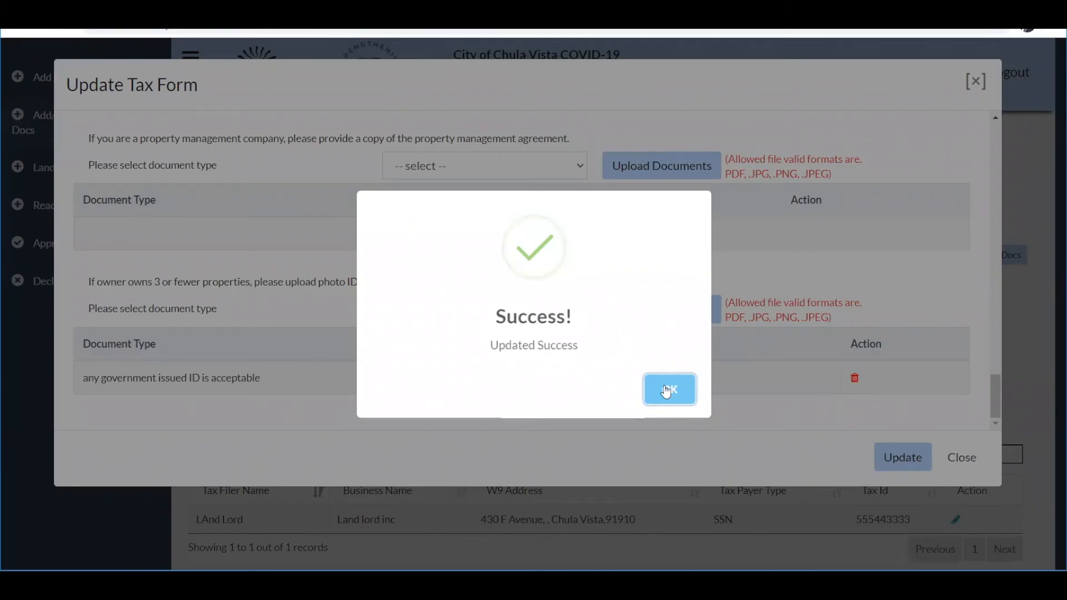
Acknowledge the success message and return to the W9 list showing the Land lord inc record.
right_click(663, 389)
key("Escape")
left_click(669, 389)
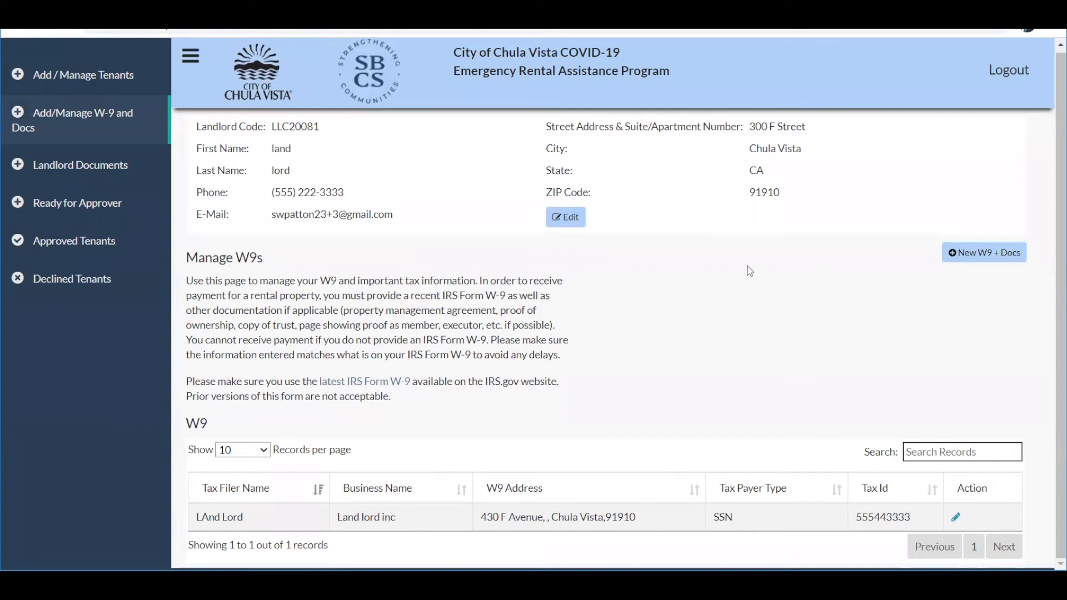
left_click(970, 259)
scroll(603, 352, "down", 1)
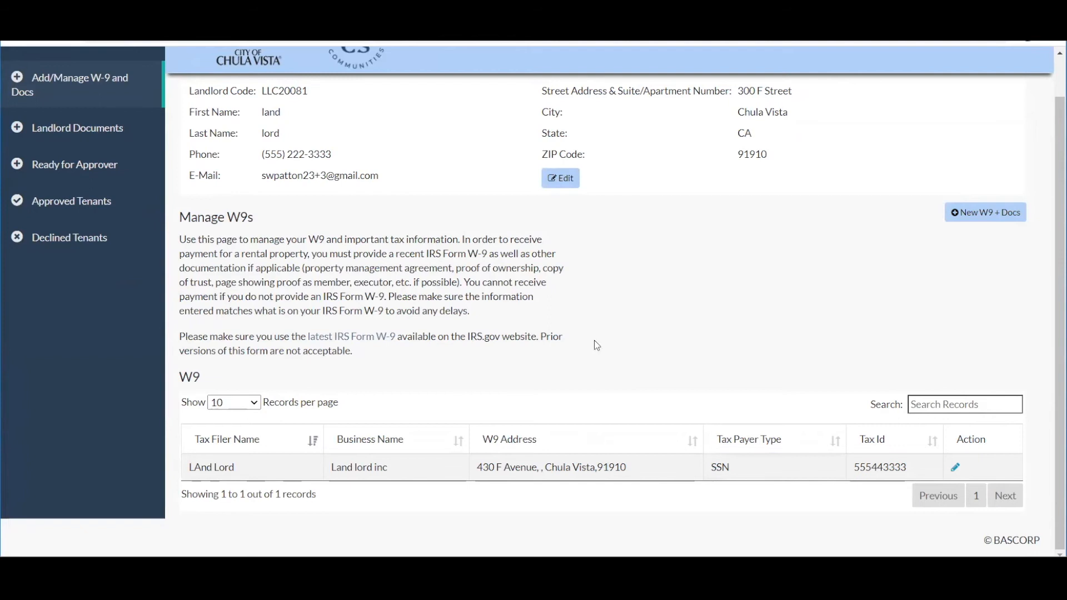
Go to the Landlord Tenants page and open the Joint Landlord-Tenant Application Agreement PDF.
scroll(108, 142, "up", 1)
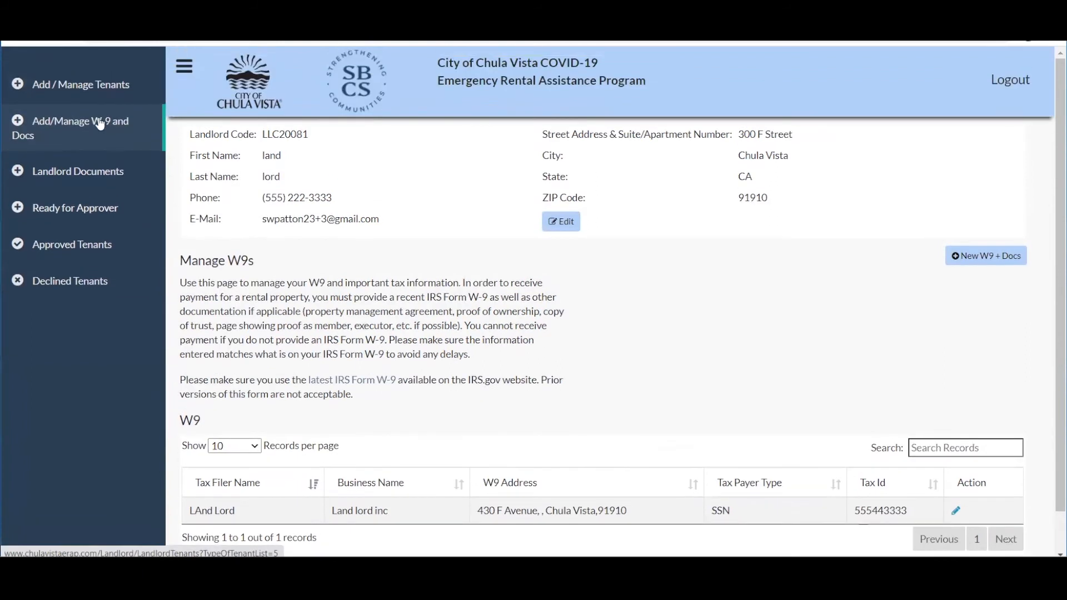
left_click(110, 92)
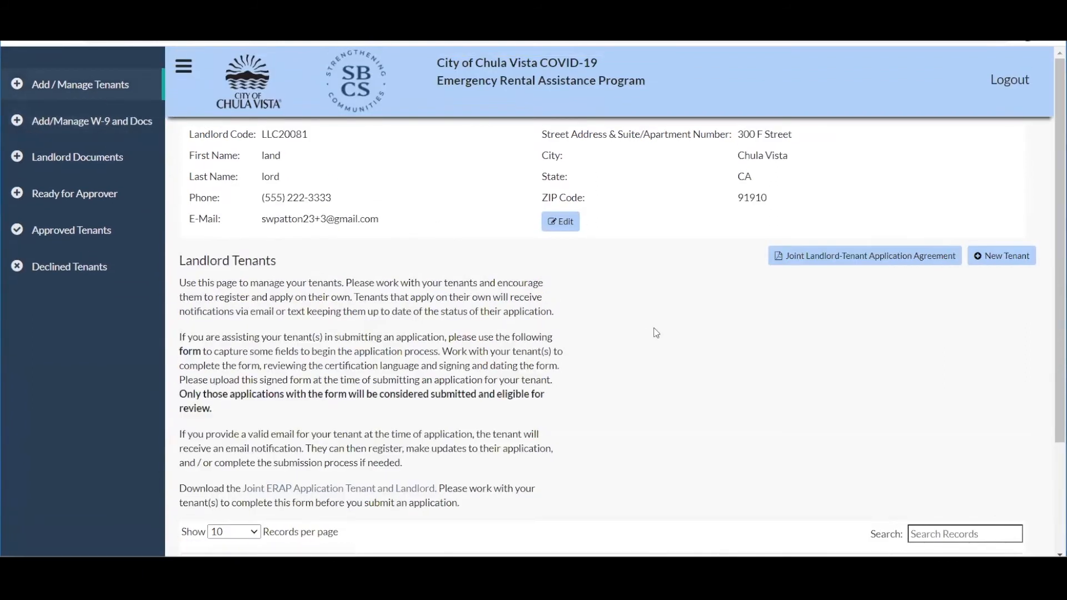
scroll(656, 332, "down", 1)
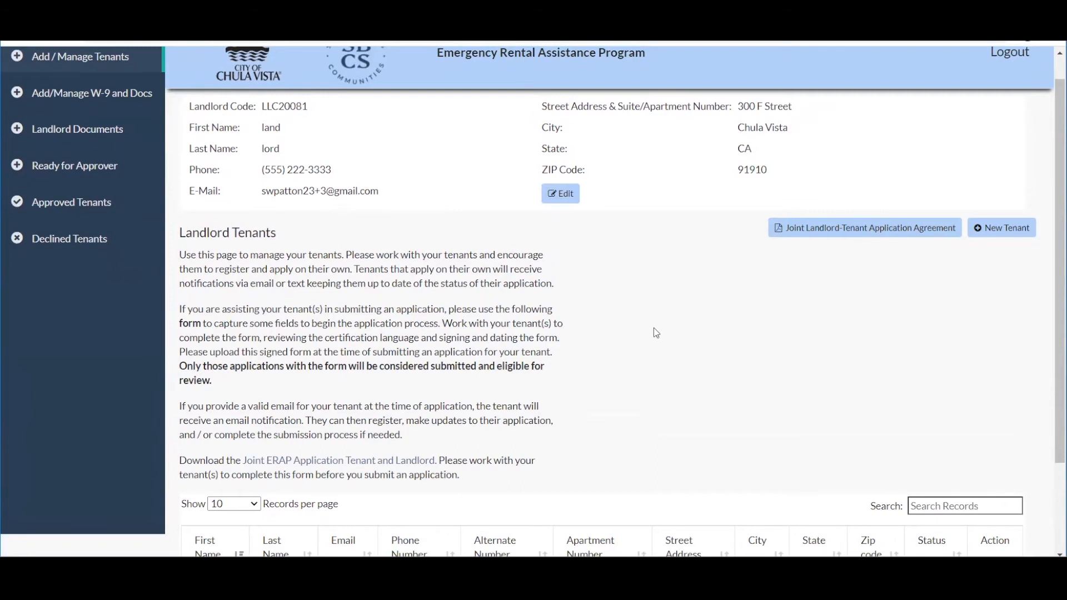
left_click(821, 229)
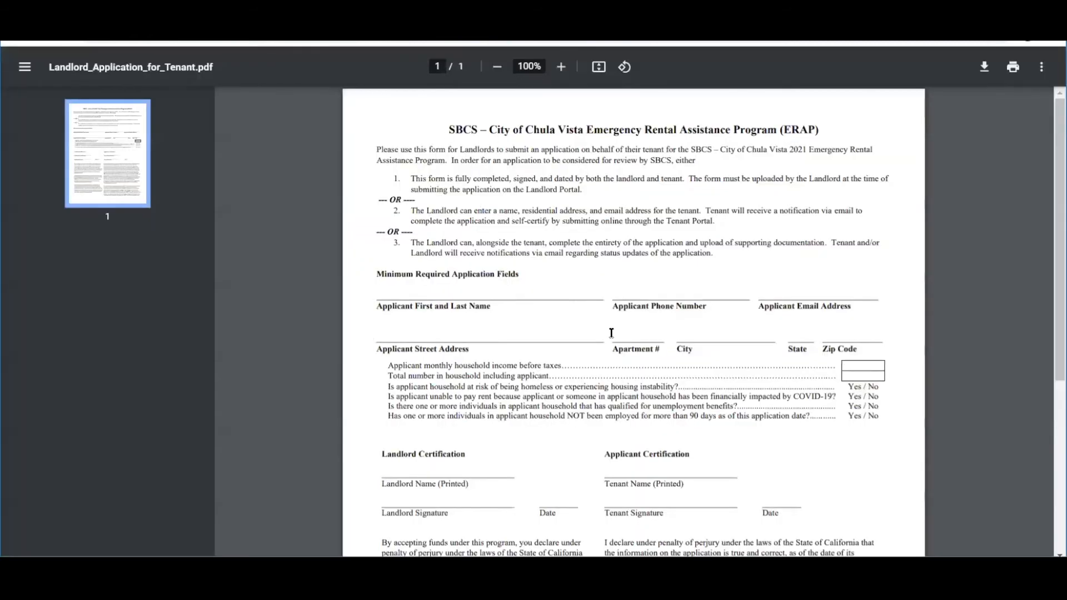
Scroll through Landlord_Application_for_Tenant.pdf, then close its tab.
scroll(611, 332, "down", 1)
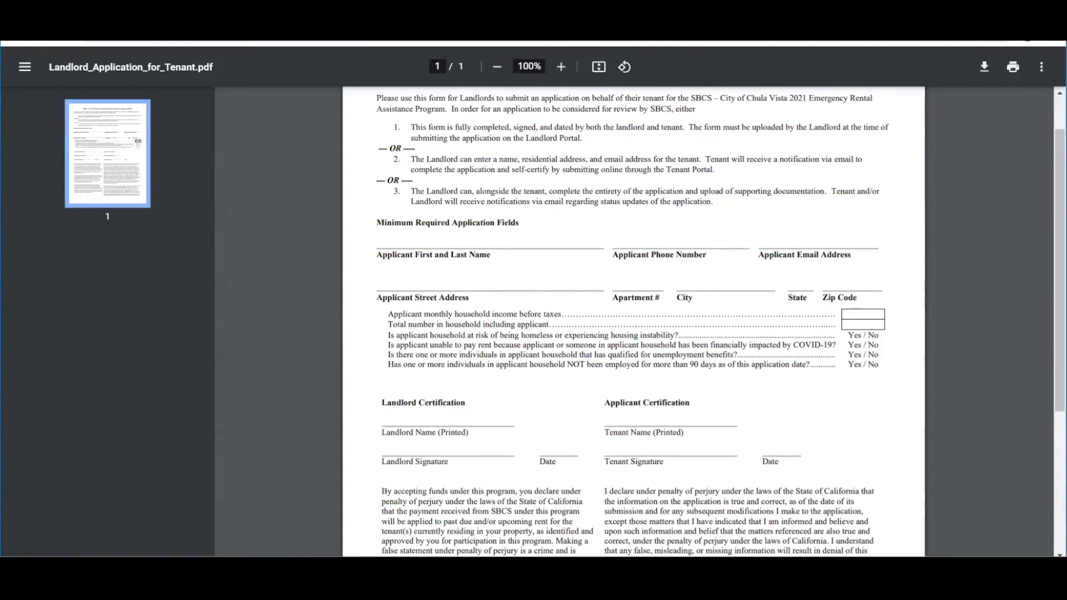
right_click(414, 11)
left_click(414, 11)
Back on Landlord Tenants, start a new tenant and enter the tenant's first name and phone number.
left_click(414, 11)
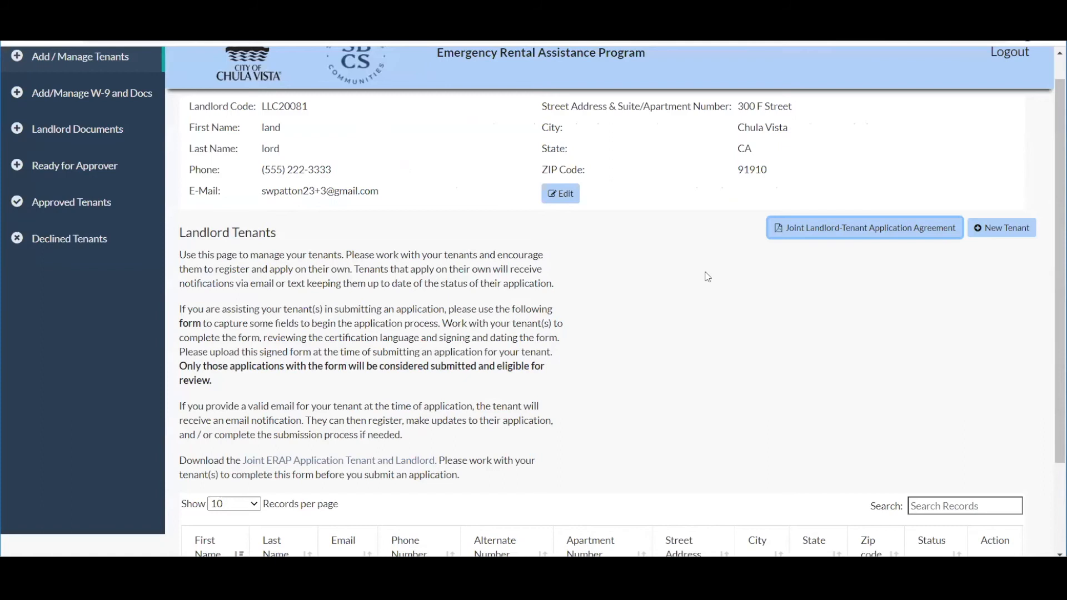
left_click(1000, 229)
left_click(412, 138)
type("Tenant")
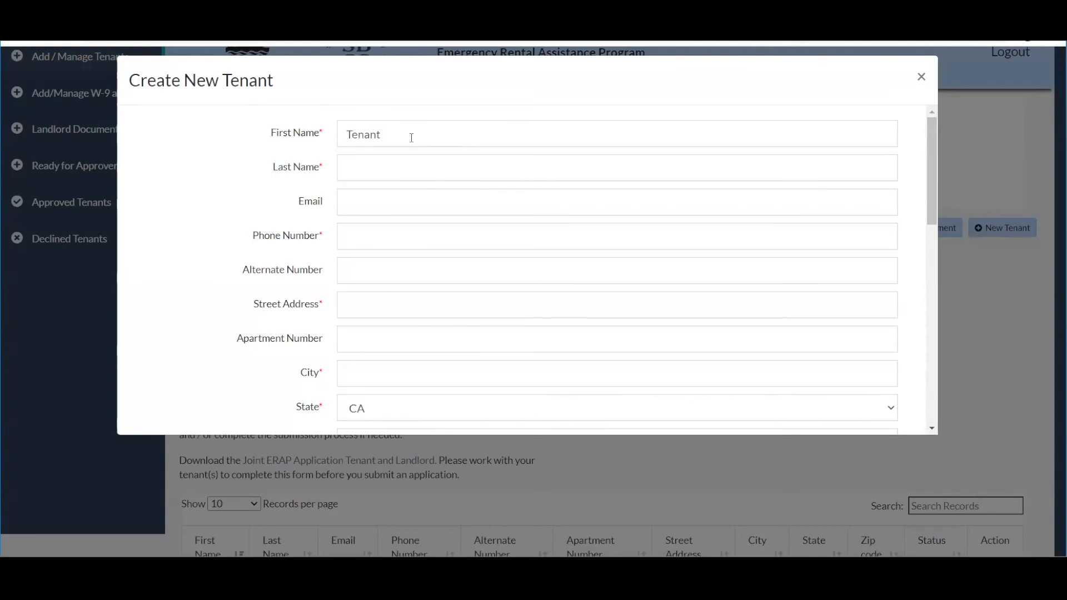
type("Info")
left_click(368, 235)
Fill in the tenant's street address, city, state CA and zip code.
left_click(364, 302)
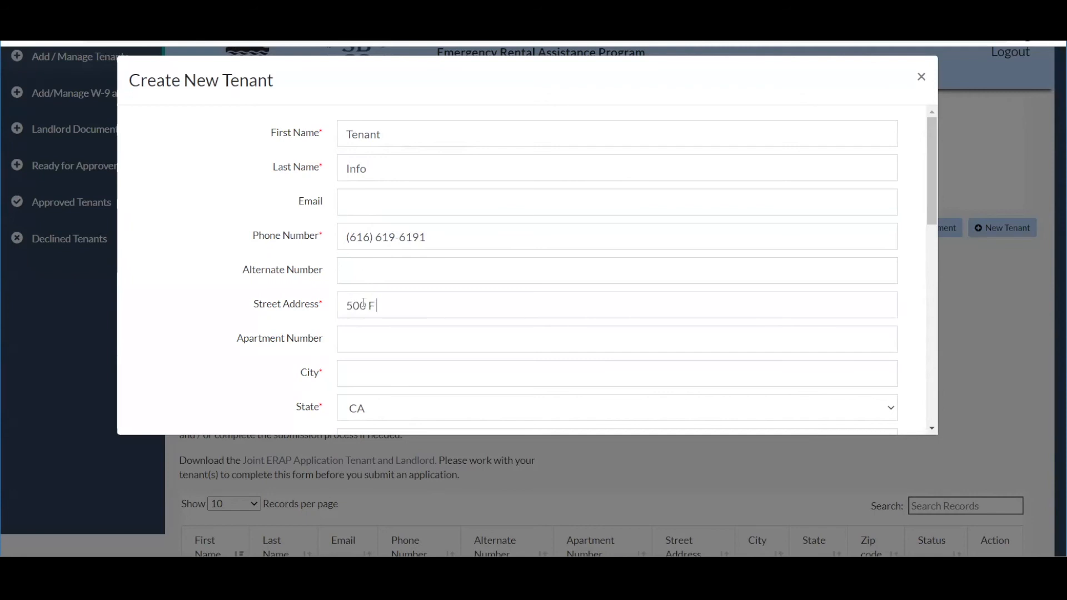
key("Tab")
key("Tab")
type("chula vista")
key("Tab")
key("Down")
scroll(362, 301, "down", 1)
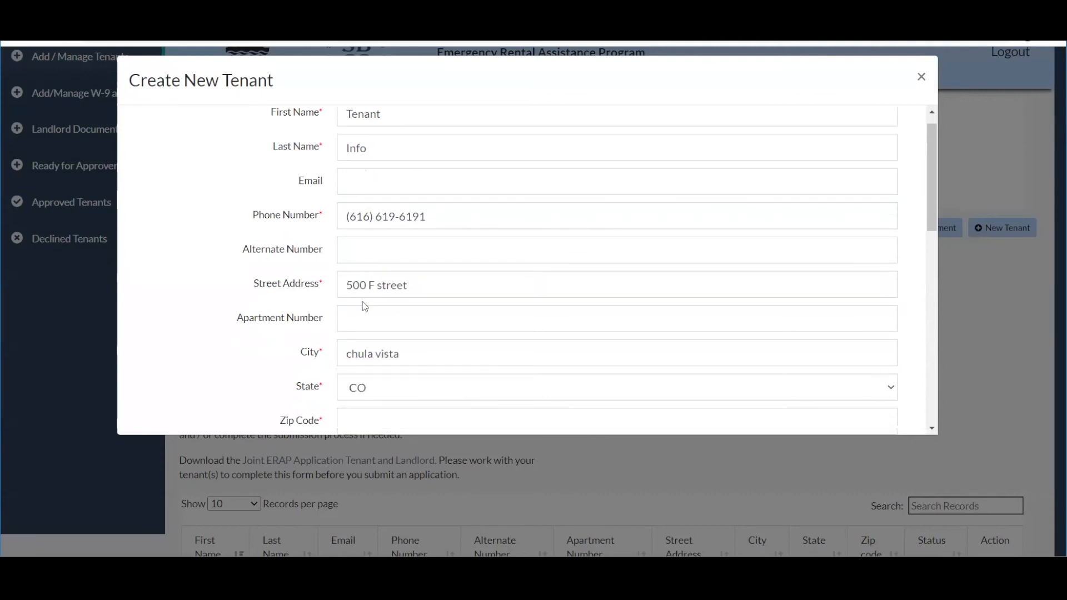
left_click(381, 384)
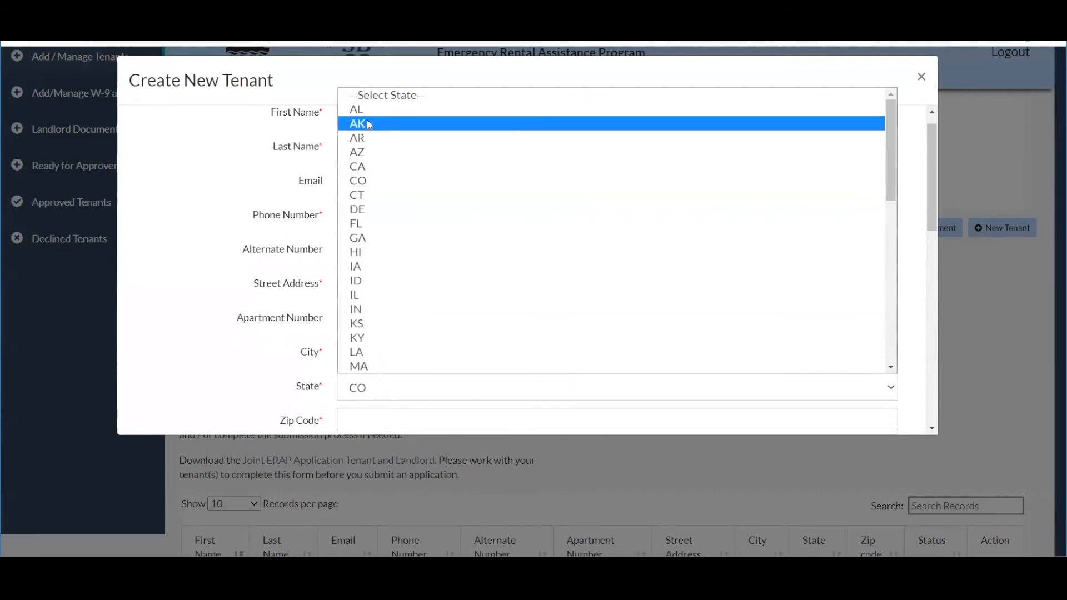
left_click(359, 164)
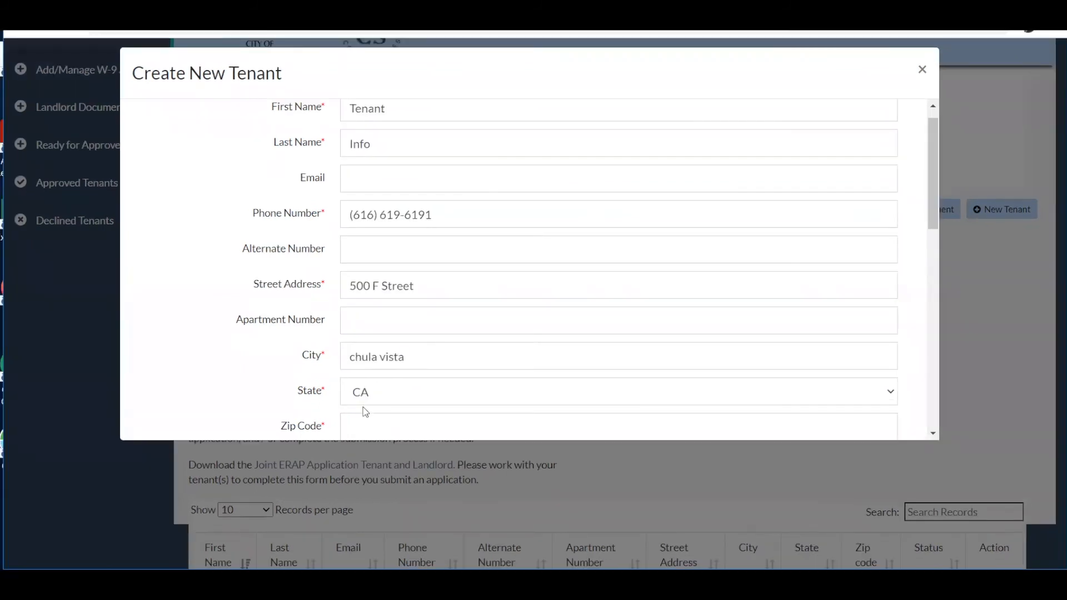
left_click(361, 422)
type("91910")
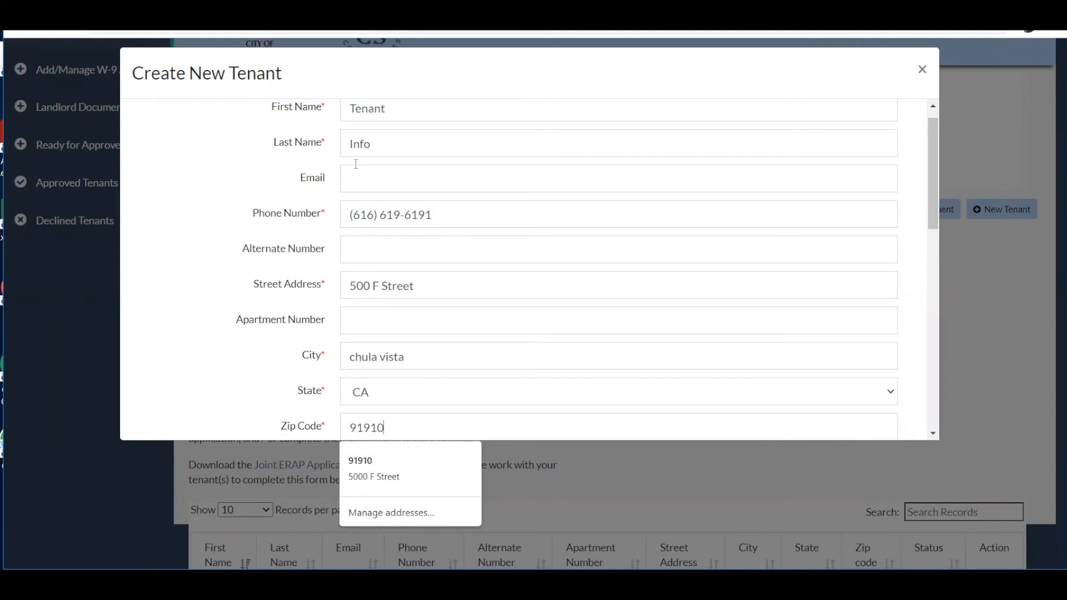
Enter the tenant's email address and scroll further down the form.
left_click(364, 179)
type("ten")
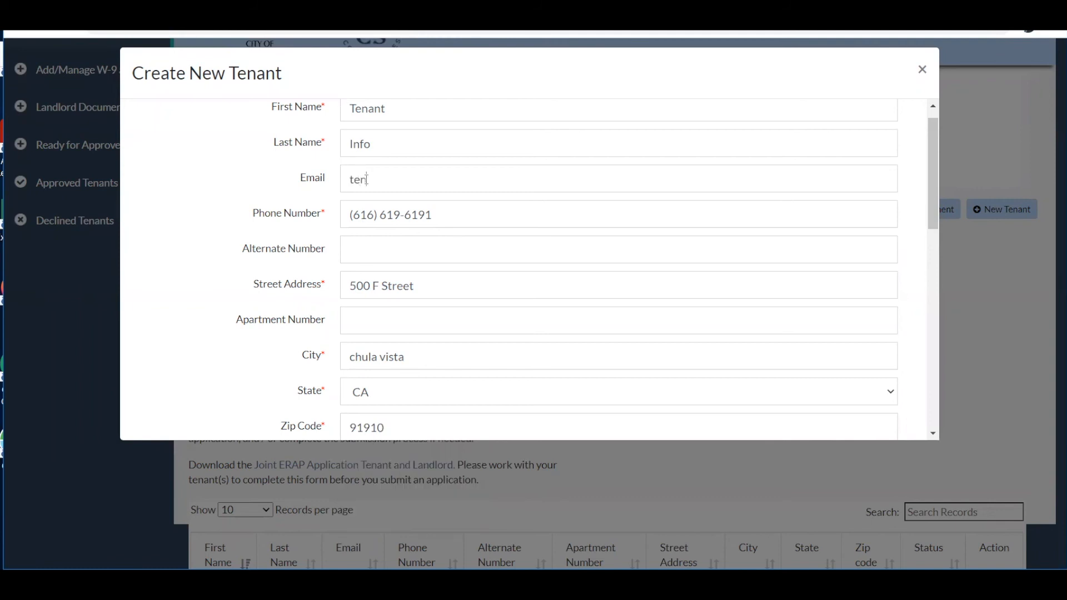
type("ant@info.com")
scroll(519, 340, "down", 2)
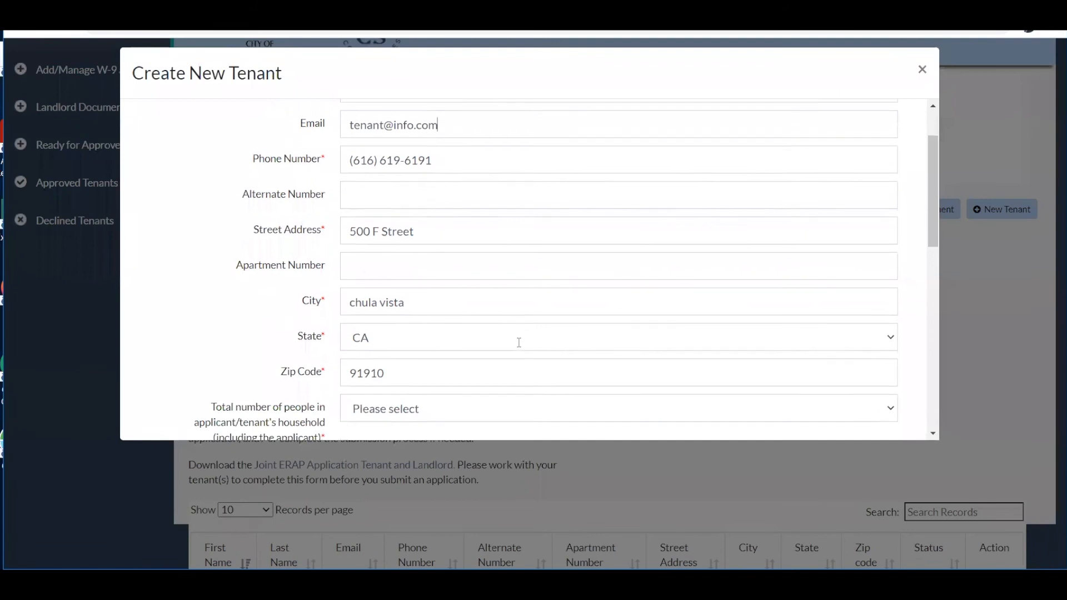
scroll(519, 342, "down", 2)
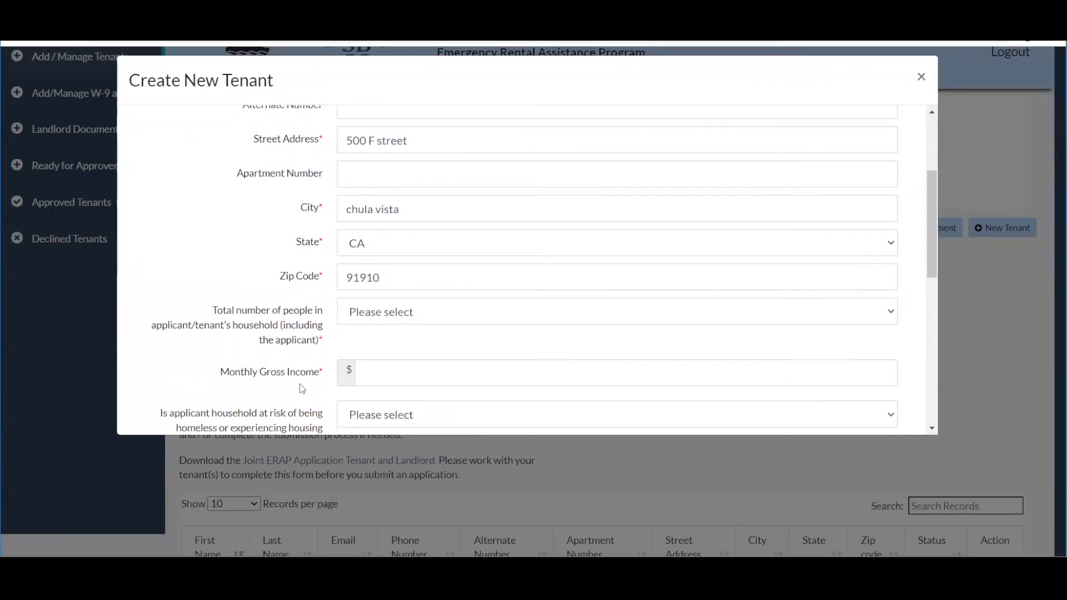
scroll(300, 386, "down", 2)
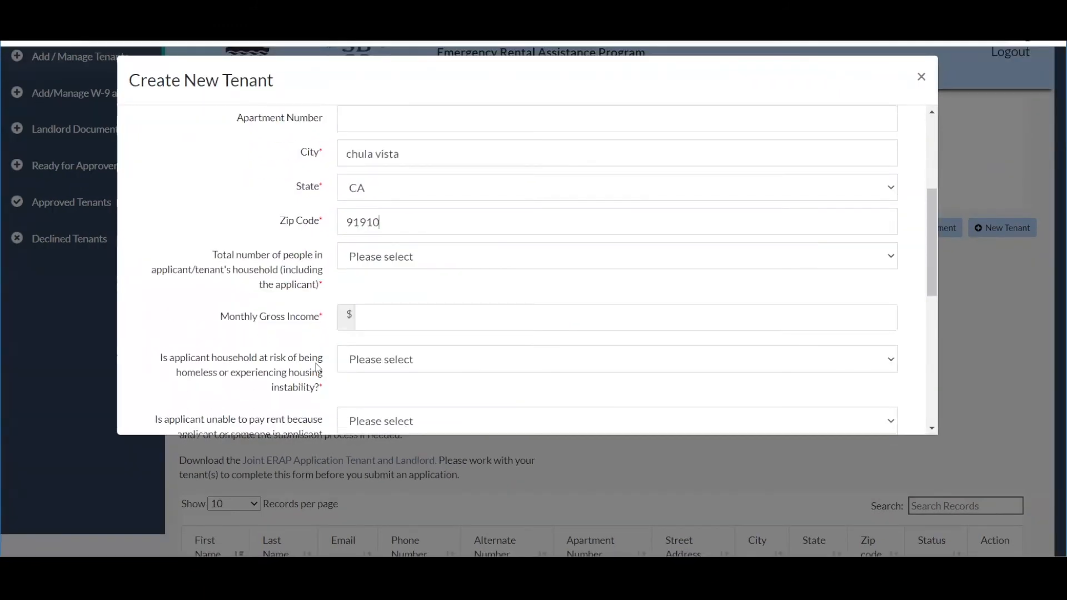
Set household size to 1 and monthly gross income to $1.
left_click(389, 259)
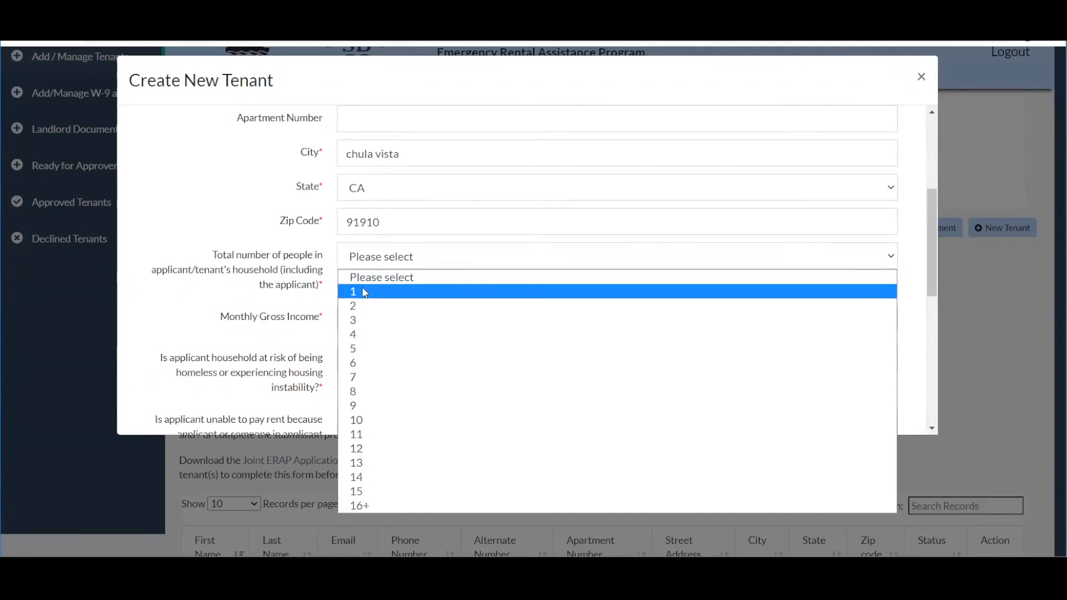
left_click(362, 290)
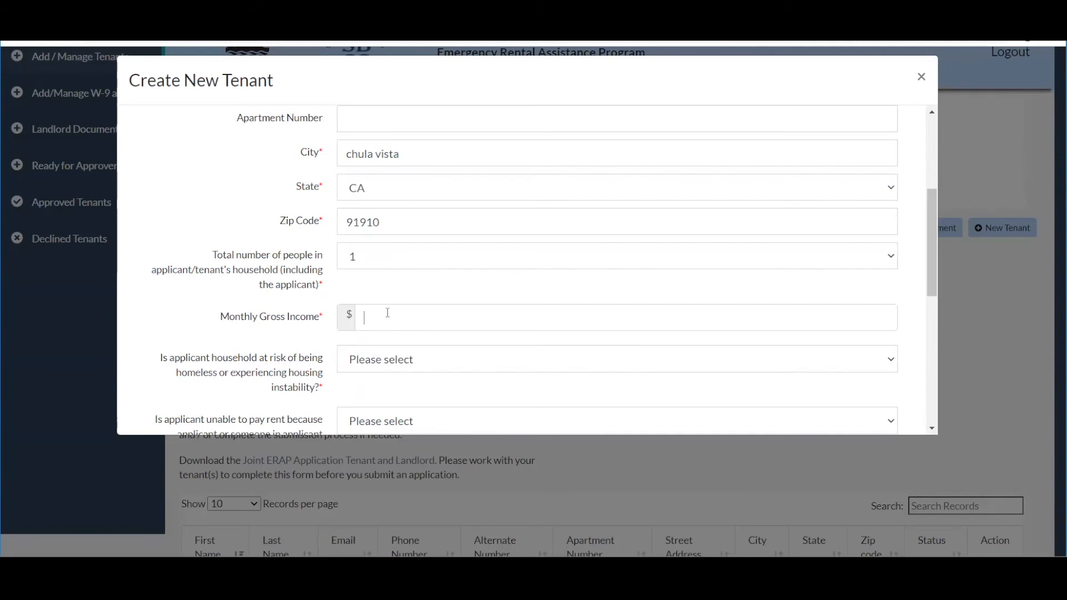
type("1")
scroll(388, 313, "down", 2)
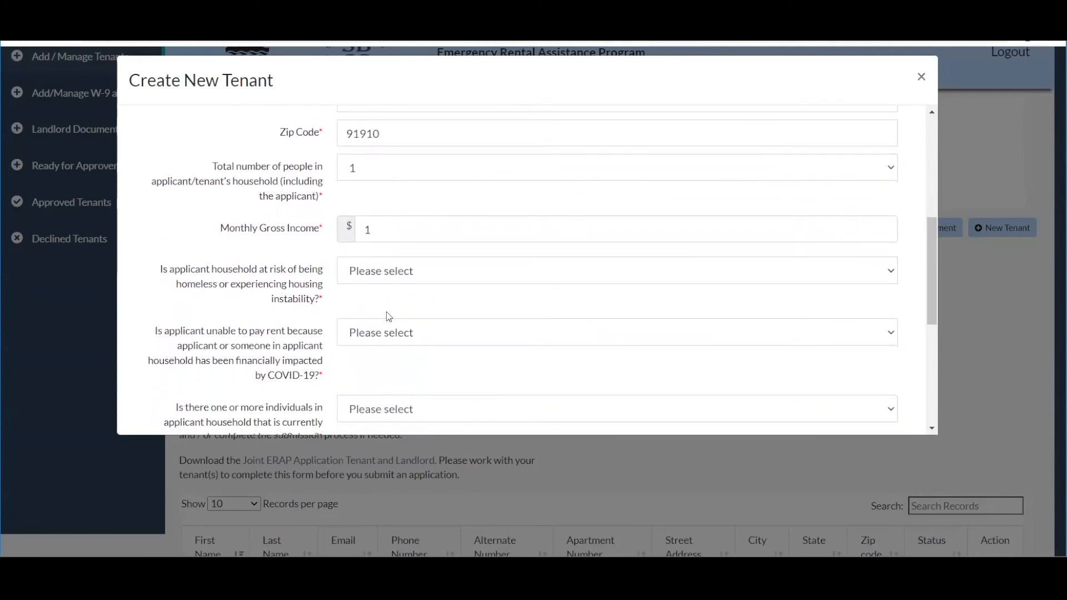
Answer No/Unknown to the homelessness-risk, COVID-impact and 90-day unemployment questions.
left_click(390, 281)
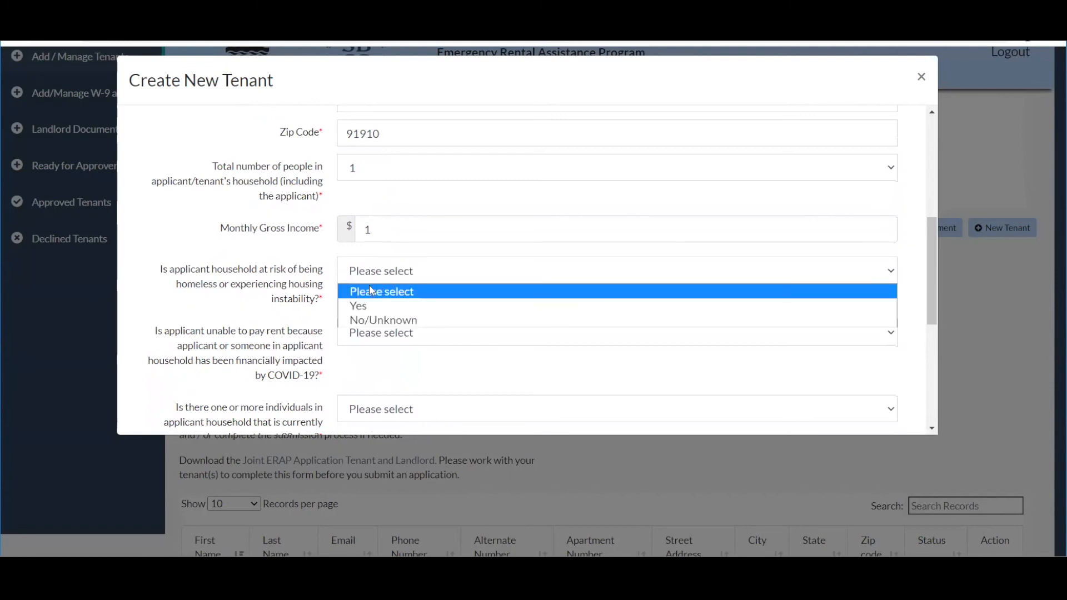
left_click(358, 321)
left_click(355, 336)
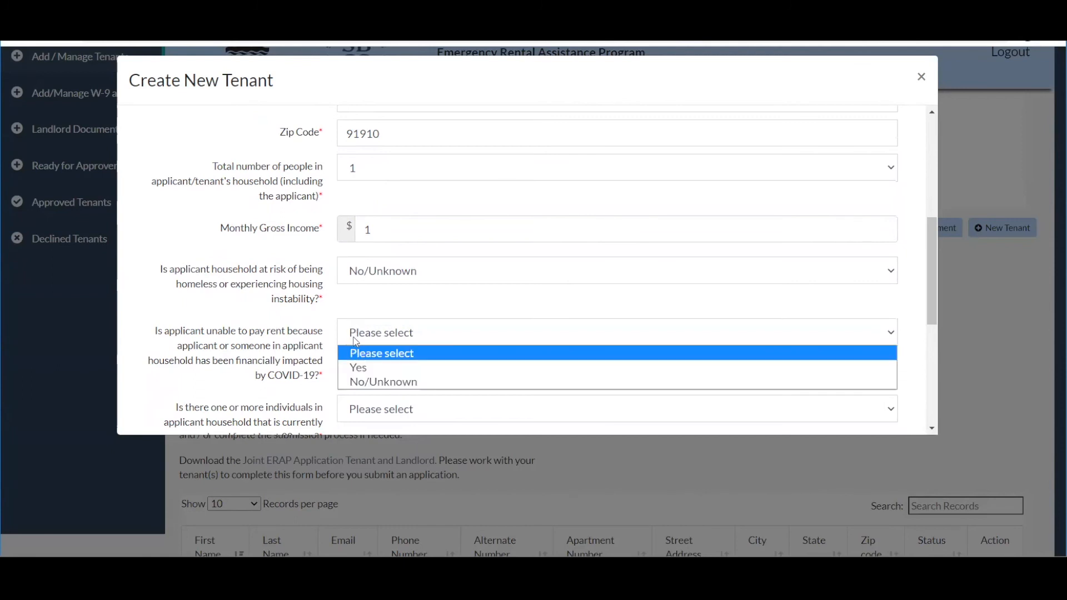
left_click(359, 382)
scroll(242, 337, "down", 1)
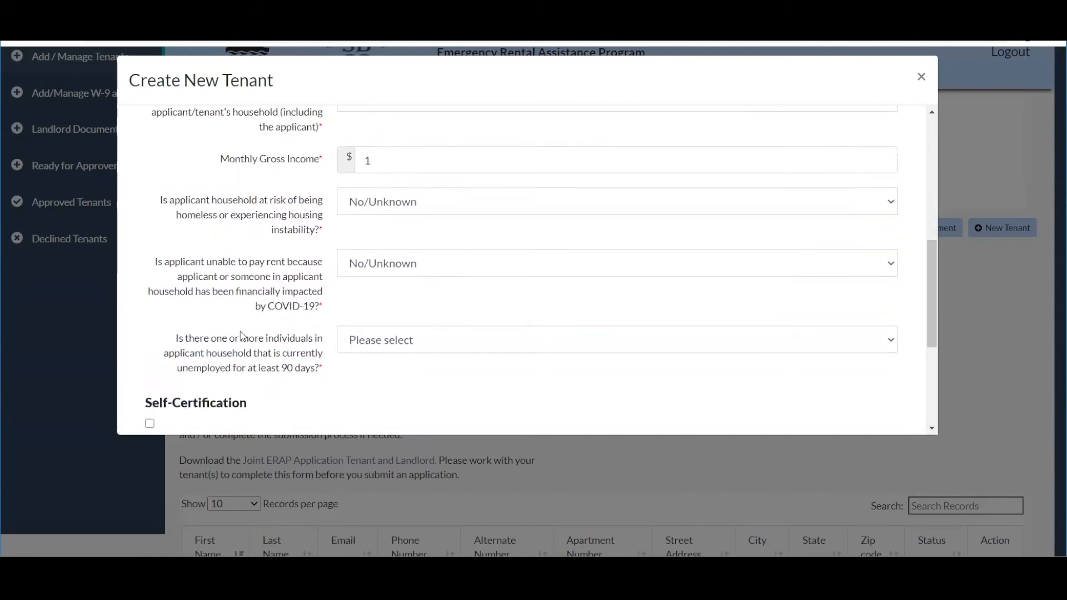
scroll(243, 336, "down", 1)
left_click(414, 260)
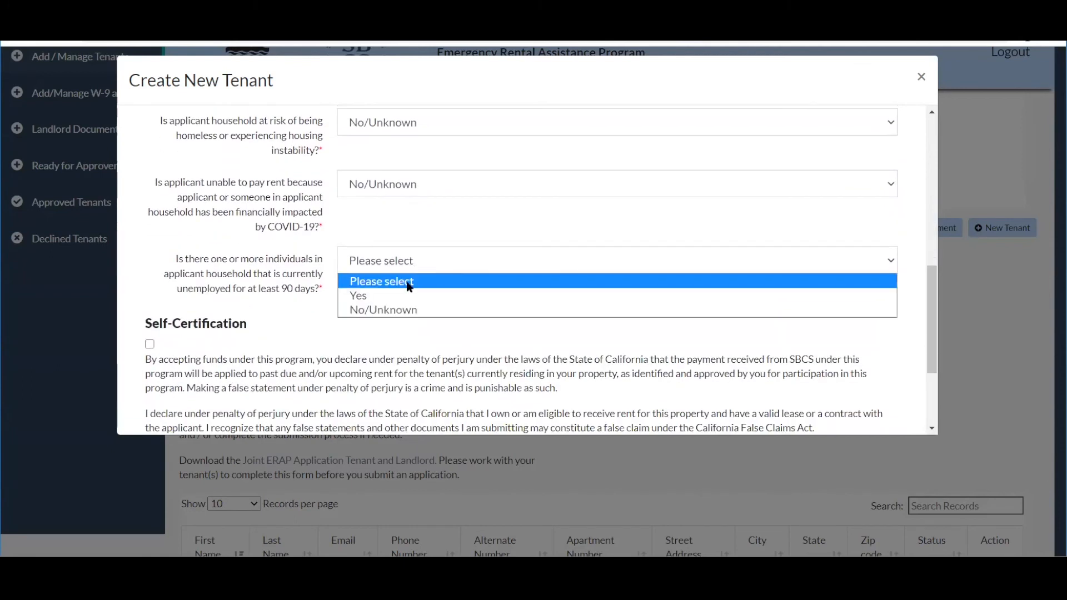
left_click(399, 309)
scroll(240, 311, "down", 1)
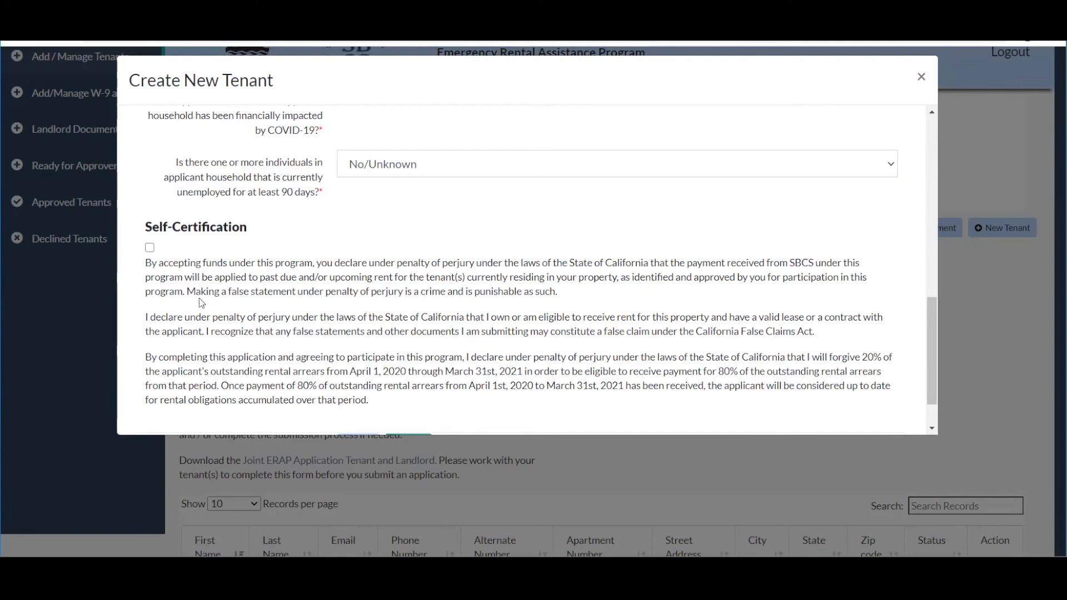
scroll(198, 298, "down", 1)
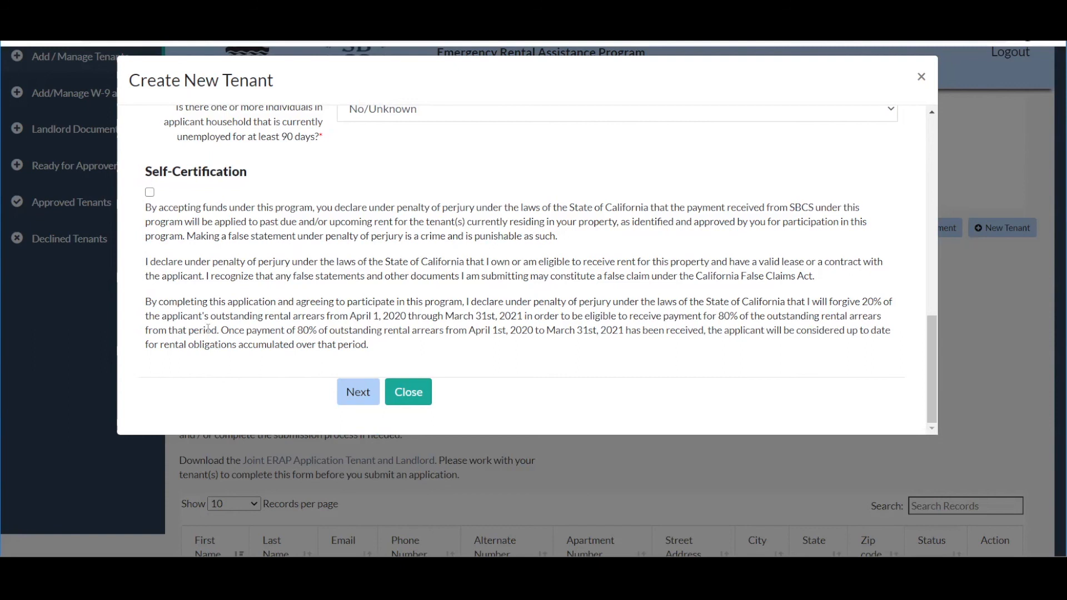
Tick Self-Certification, save the tenant with Next, and dismiss the Success confirmation.
left_click(149, 192)
left_click(357, 396)
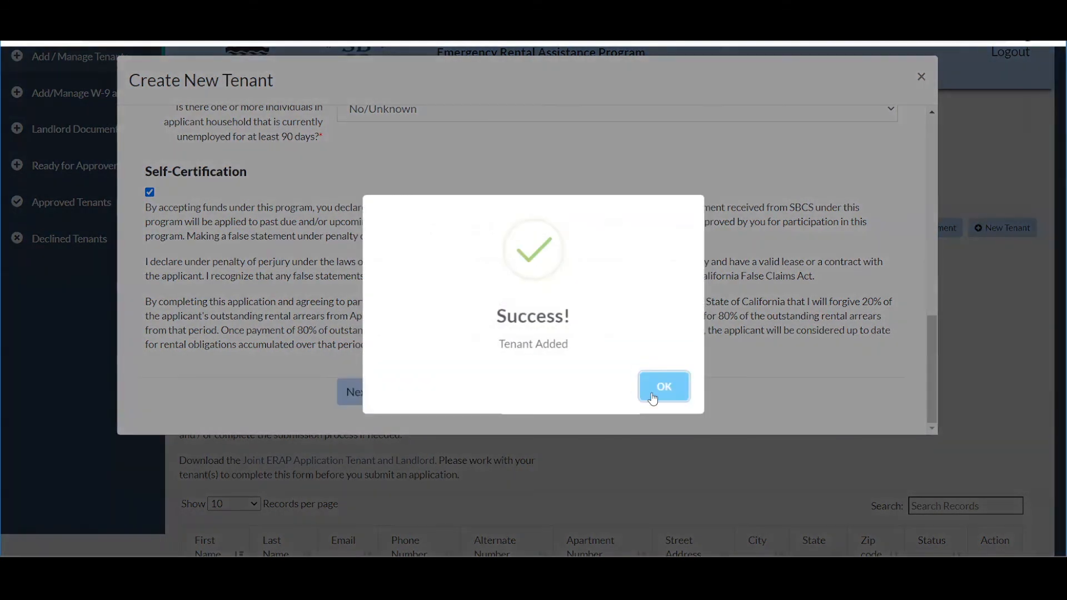
left_click(652, 398)
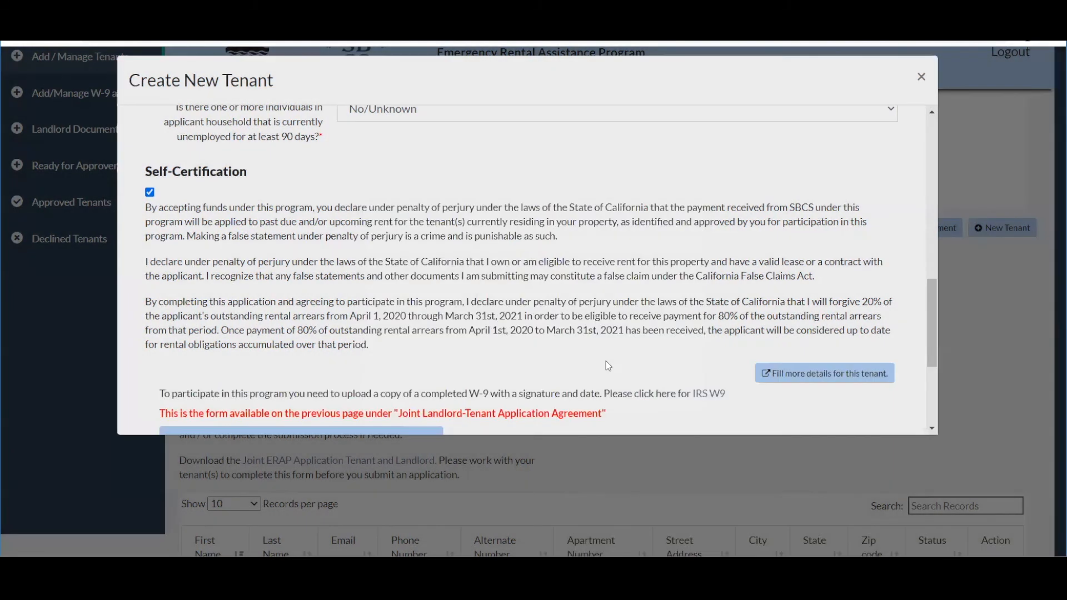
scroll(483, 331, "down", 1)
scroll(483, 331, "down", 1)
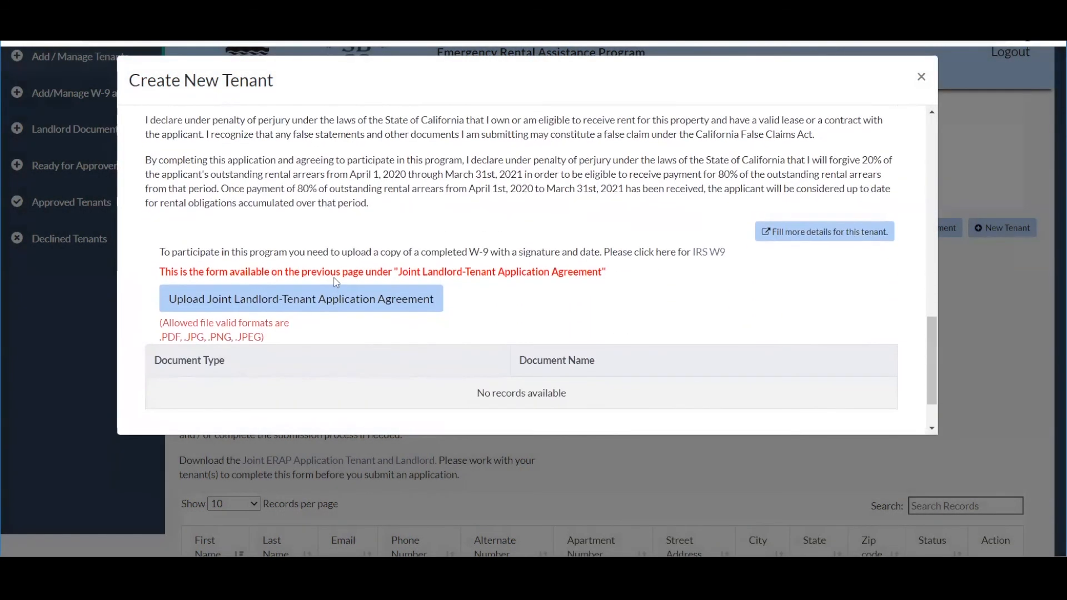
Upload Screenshot (3).png as the tenant's Joint Landlord-Tenant Application Agreement.
left_click(247, 300)
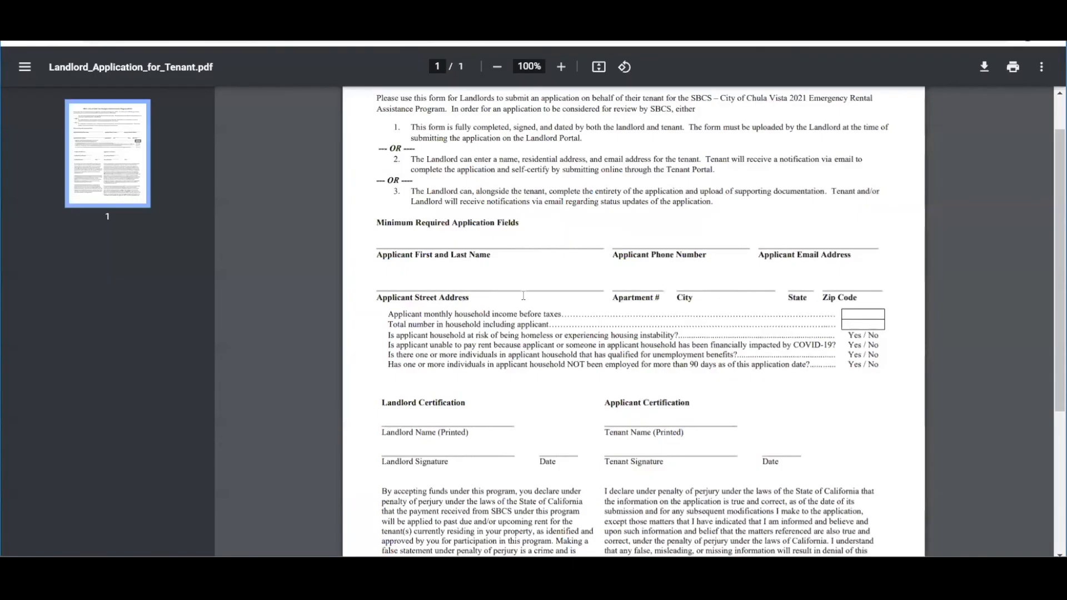
scroll(523, 296, "down", 2)
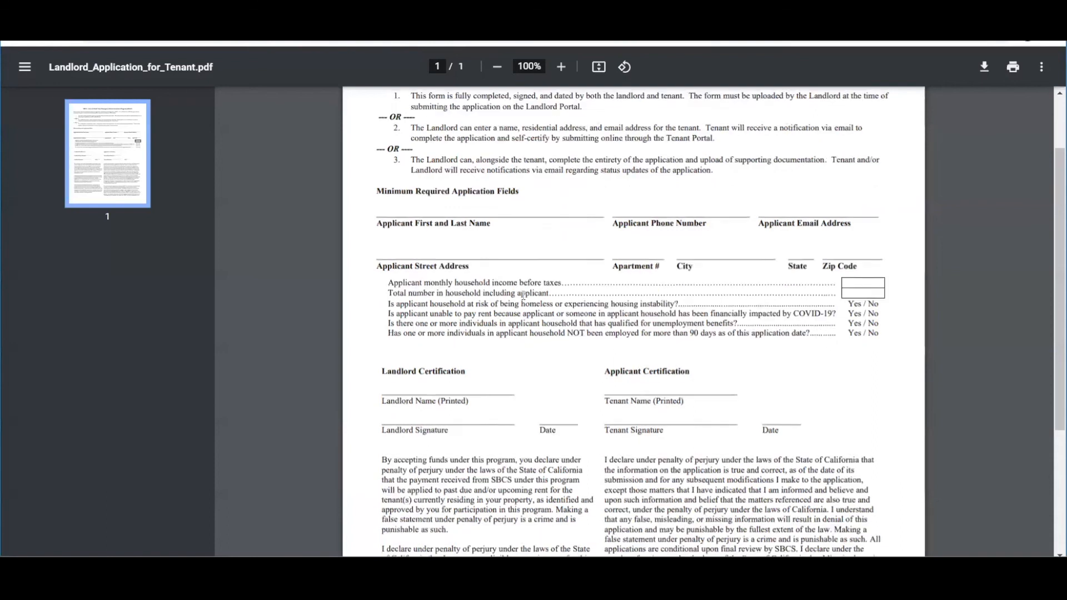
scroll(523, 295, "down", 1)
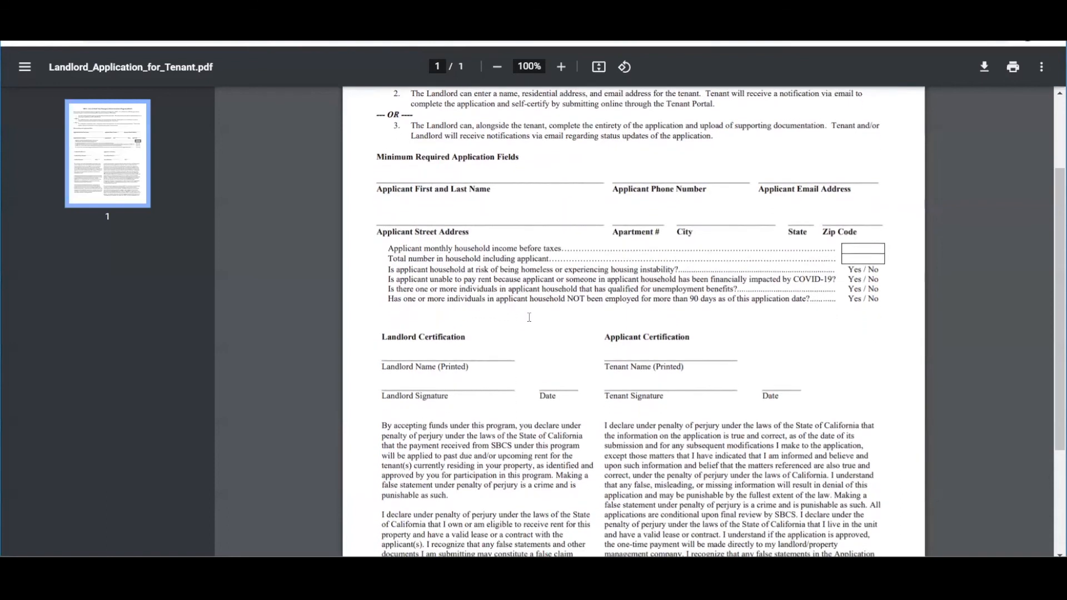
scroll(529, 317, "up", 2)
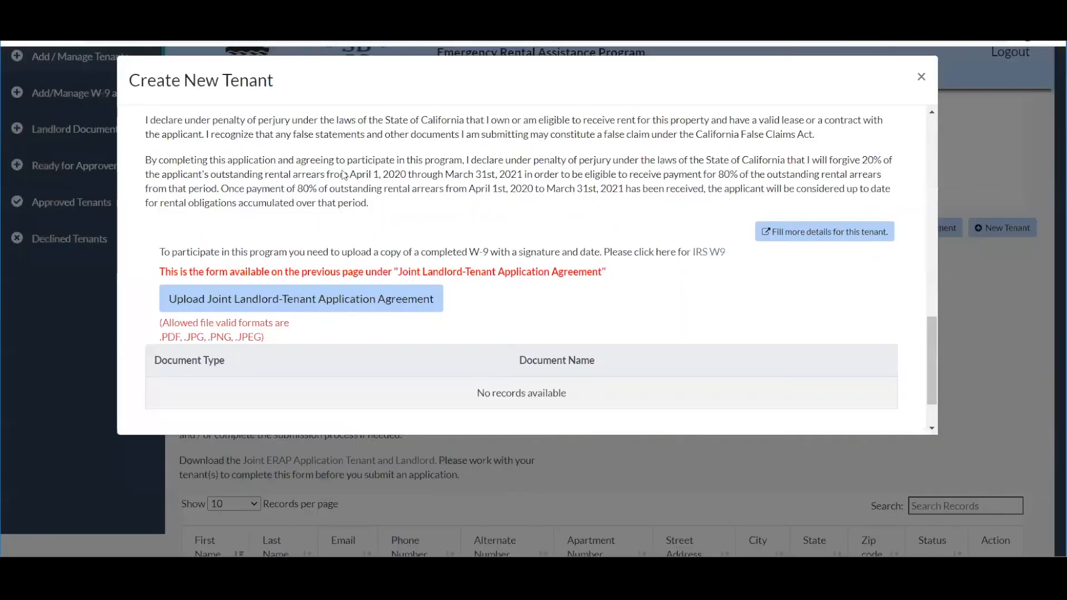
left_click(289, 309)
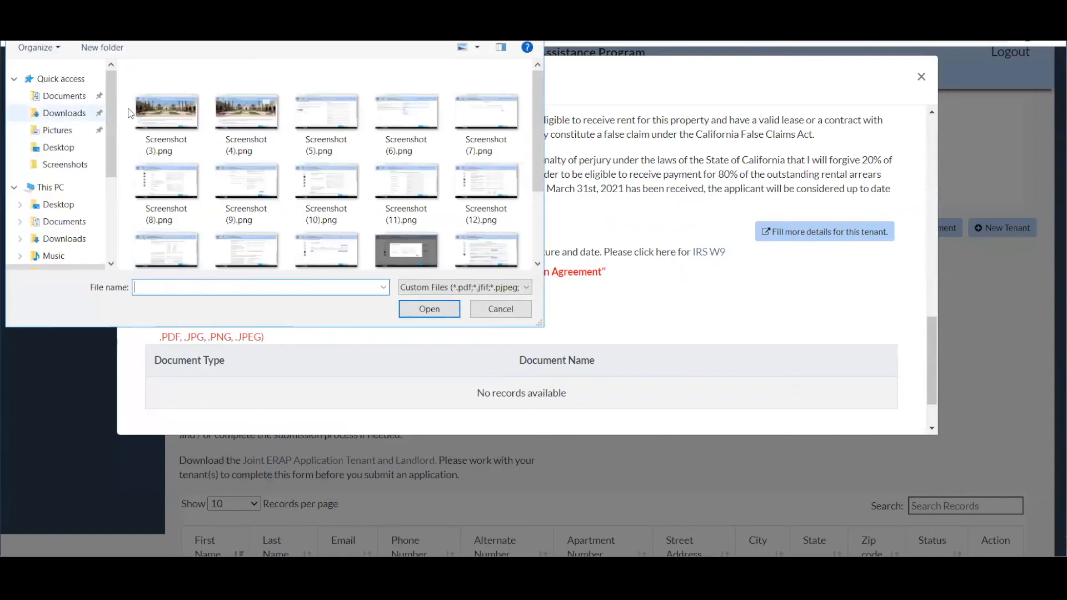
left_click(172, 119)
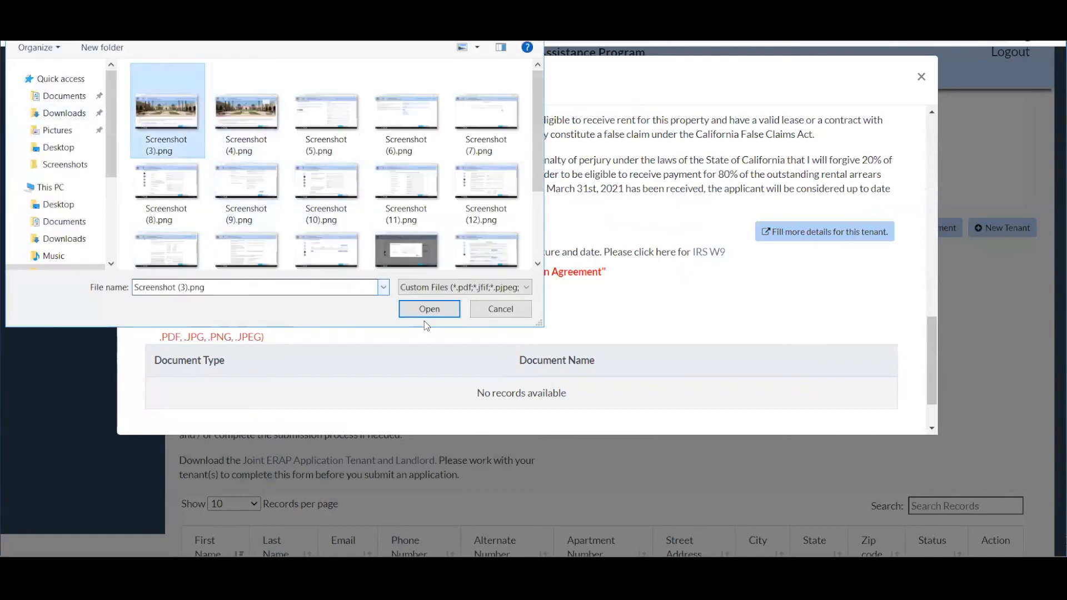
left_click(448, 317)
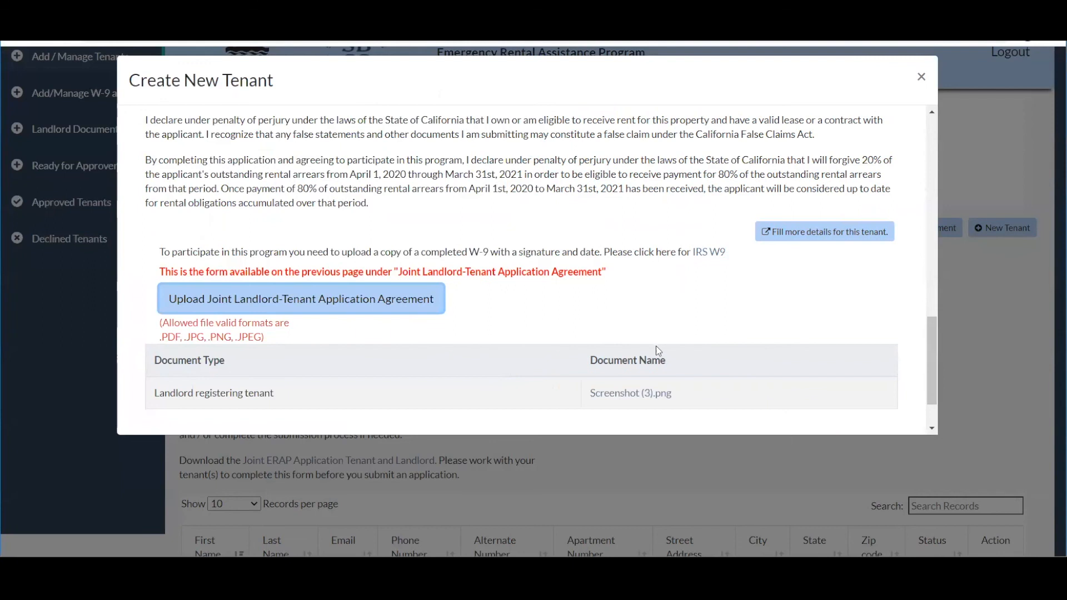
scroll(656, 346, "down", 2)
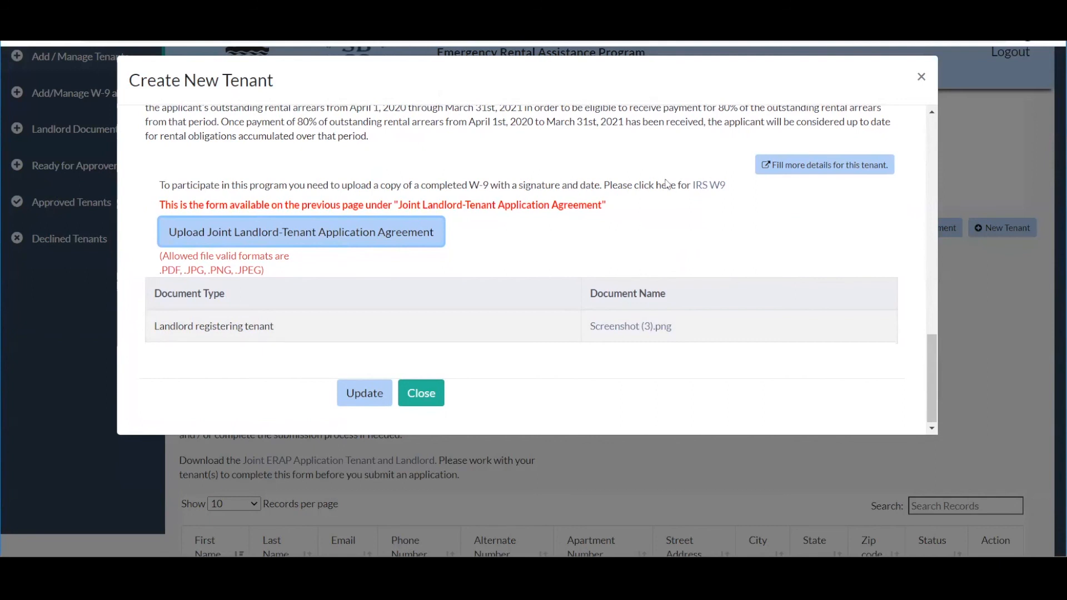
Choose 'Fill more details for this tenant.' to reach Step One Applicant Information.
left_click(814, 167)
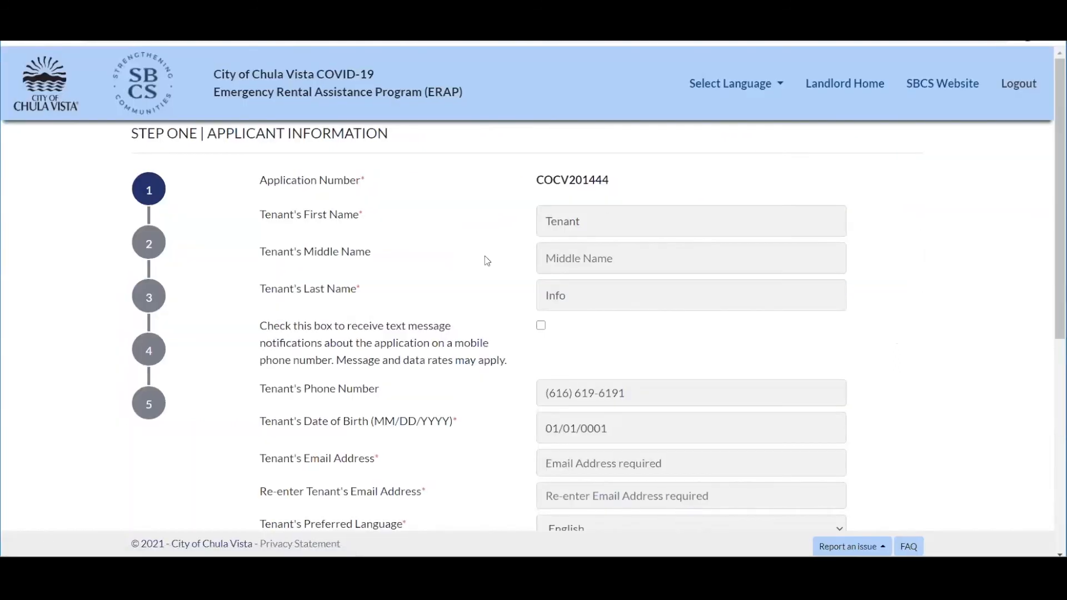
scroll(487, 261, "down", 1)
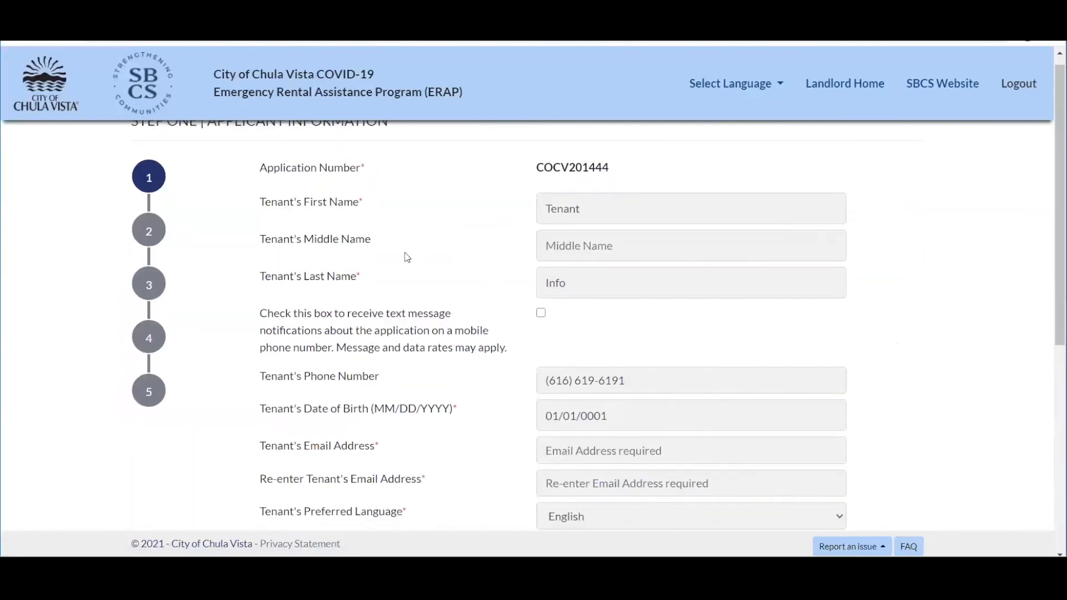
scroll(407, 255, "up", 1)
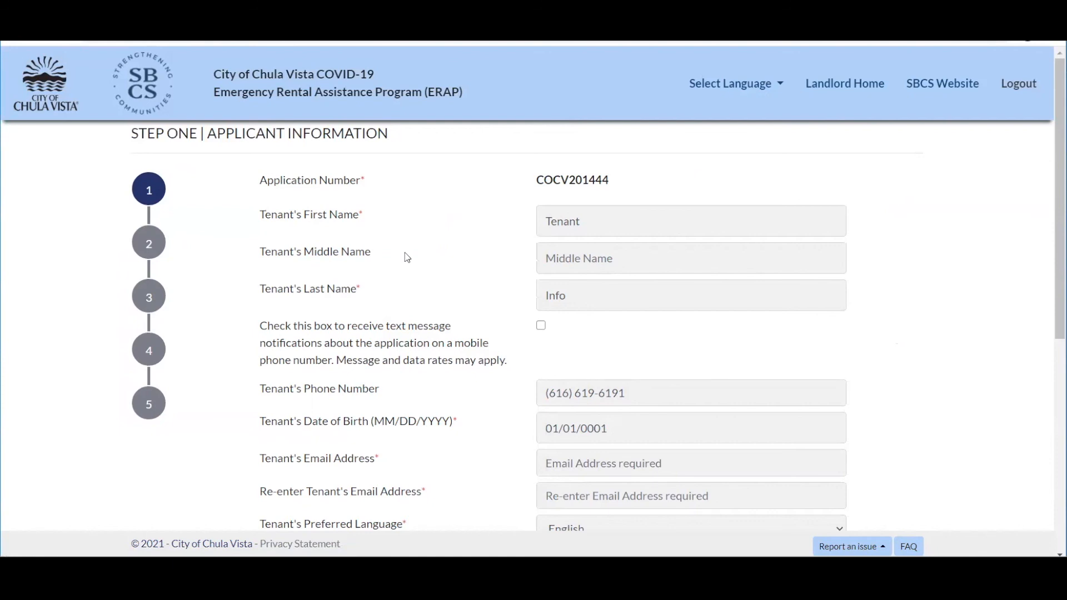